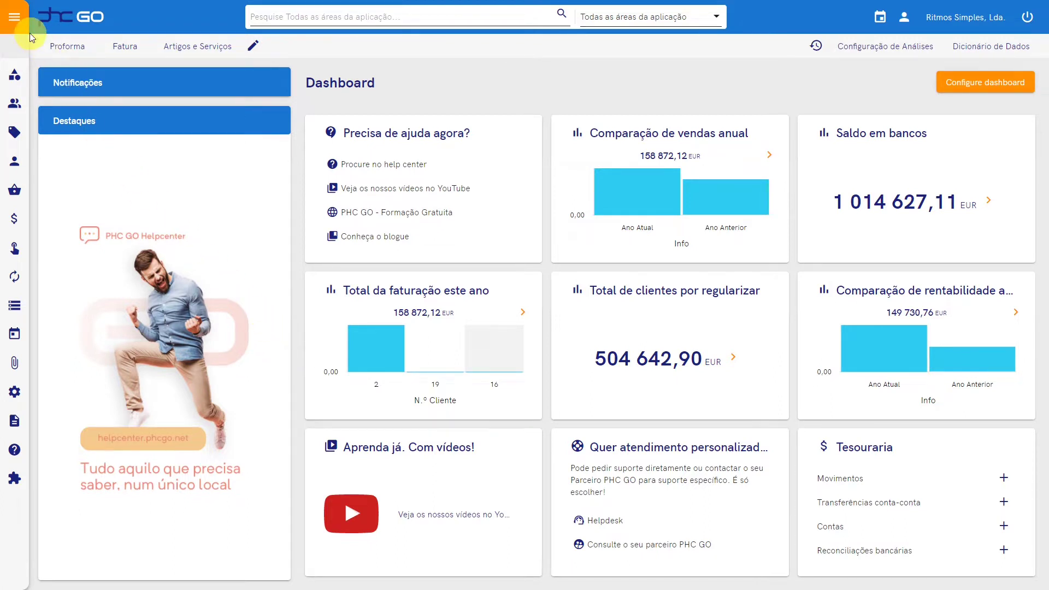
# Open the Configuração de Análises list from the Análises section of Definições.
pyautogui.click(15, 25)
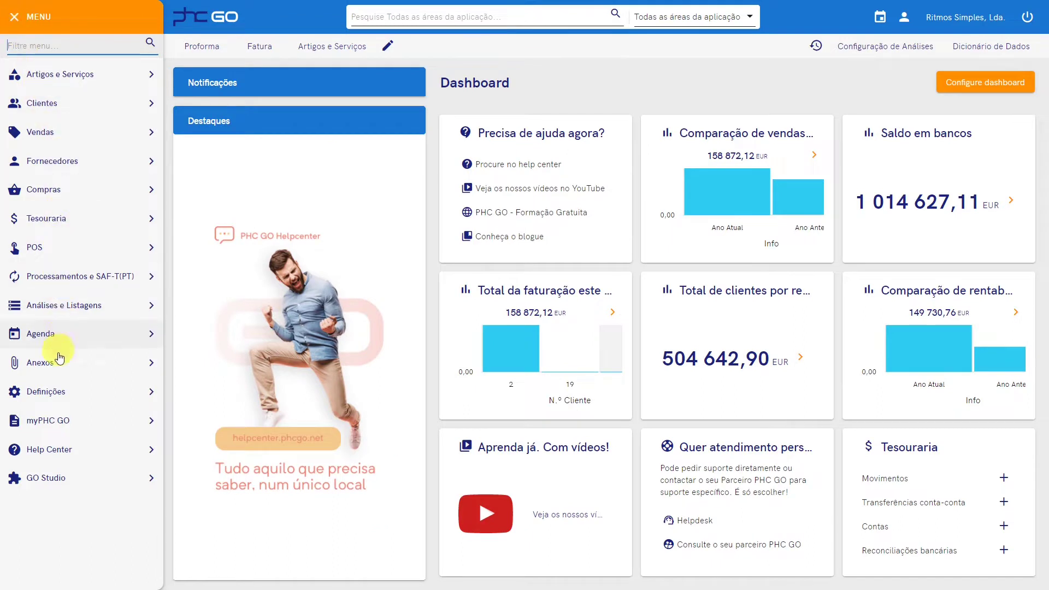
pyautogui.click(57, 388)
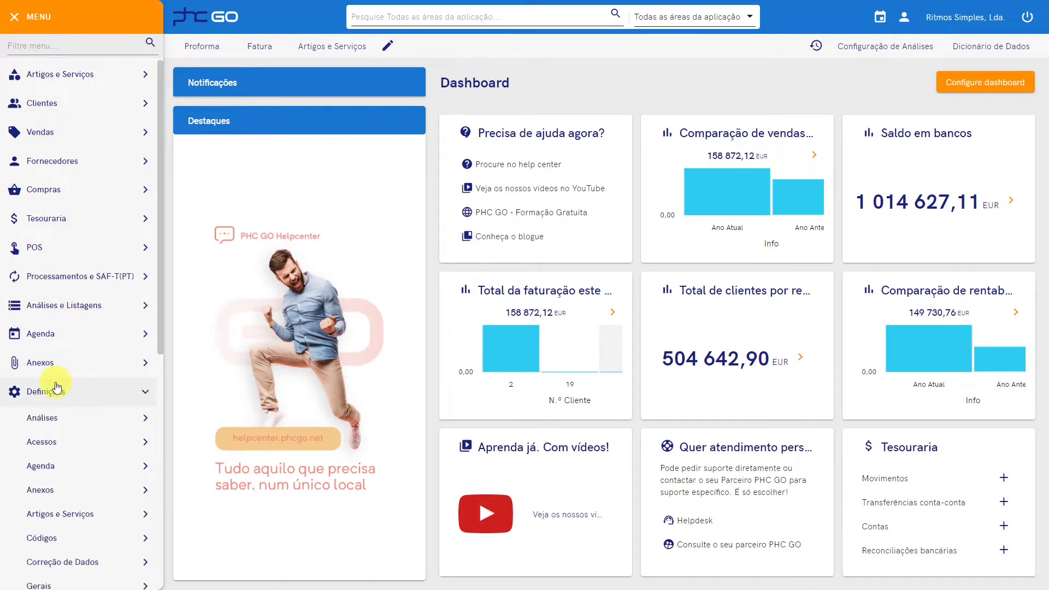
pyautogui.click(56, 418)
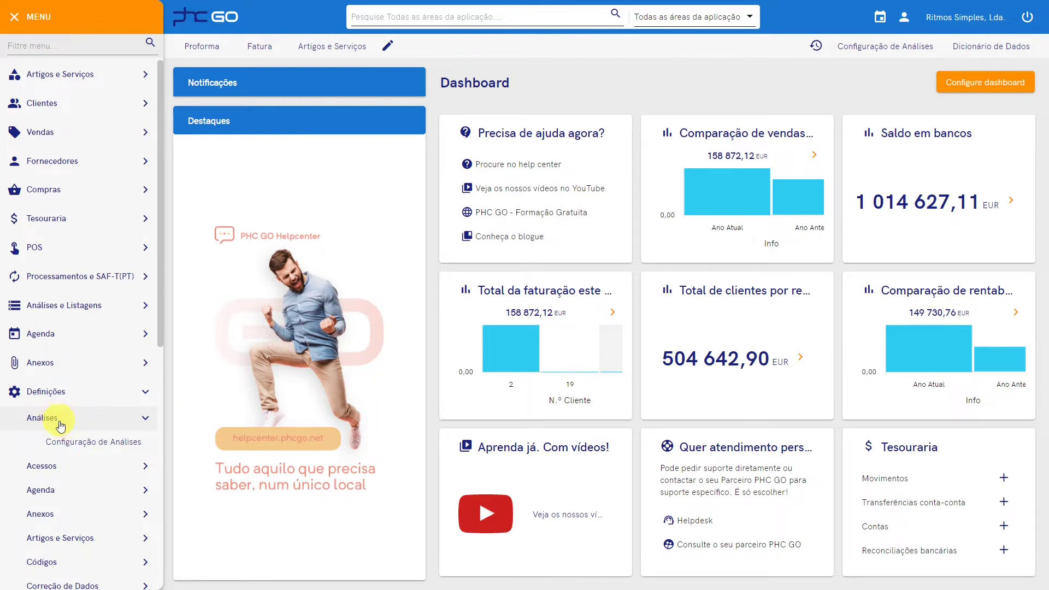
pyautogui.click(91, 446)
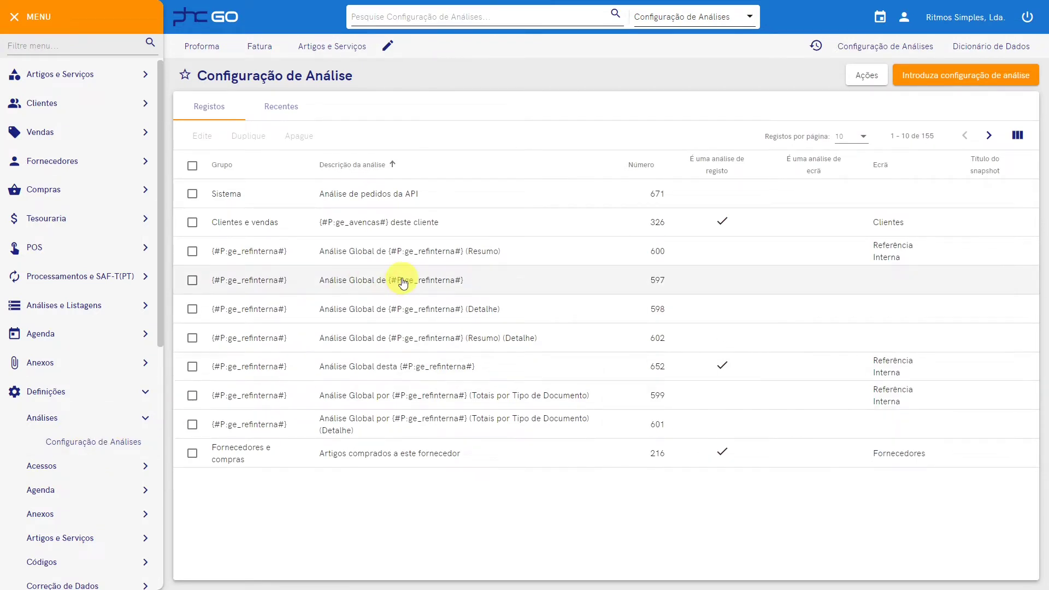
# Show 250 records per page and look through the list of analysis configurations.
pyautogui.click(863, 138)
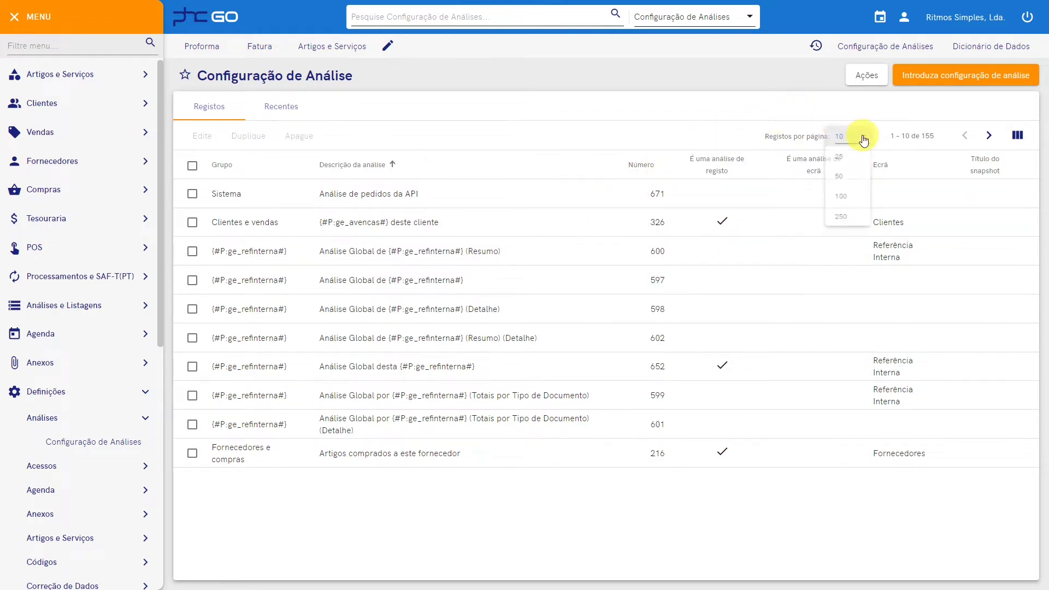
pyautogui.click(842, 217)
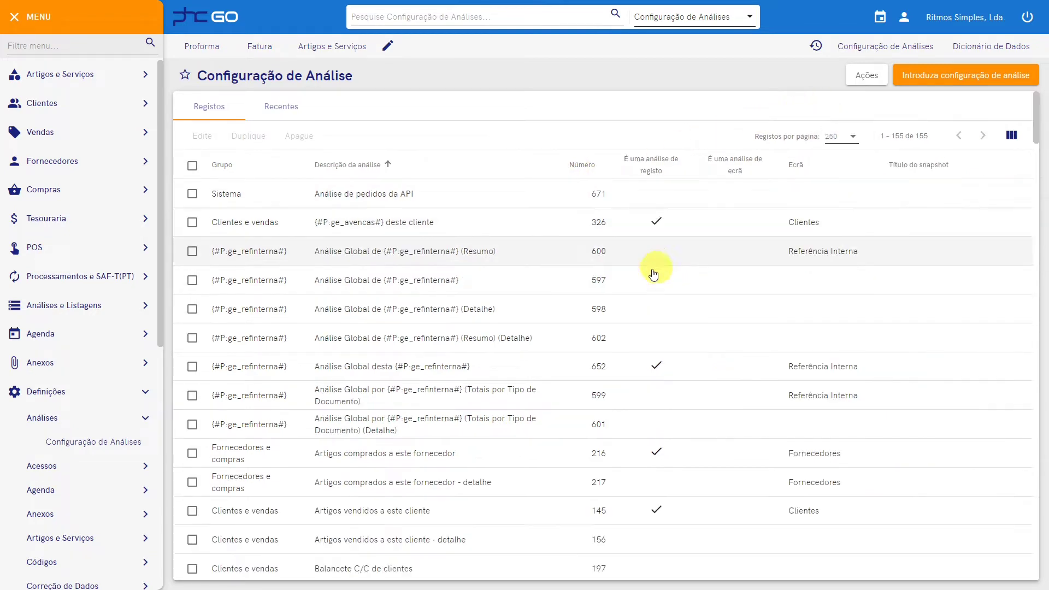
pyautogui.scroll(-5, 501, 322)
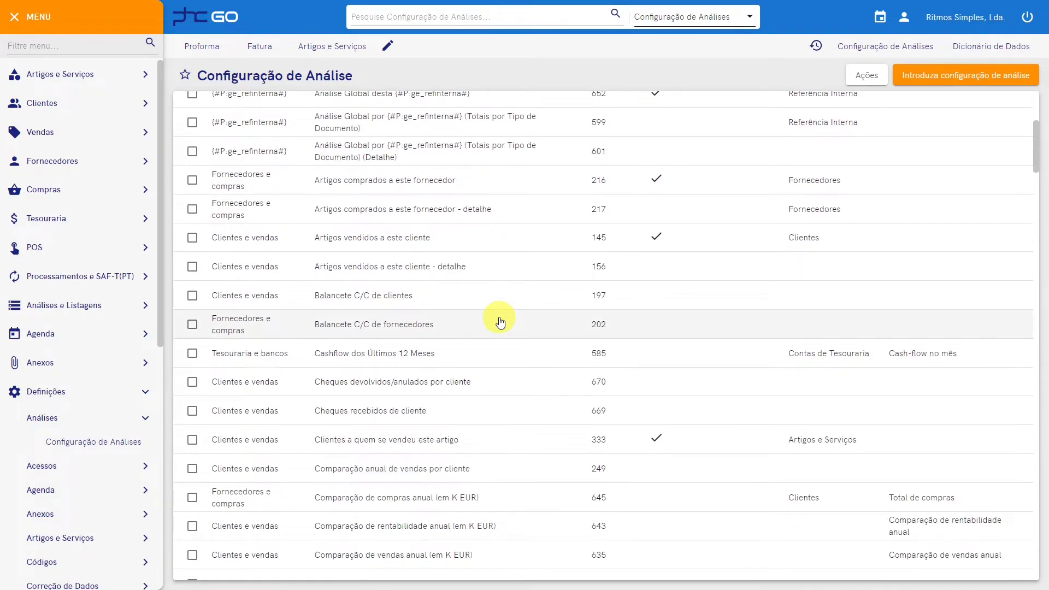
pyautogui.scroll(4, 501, 322)
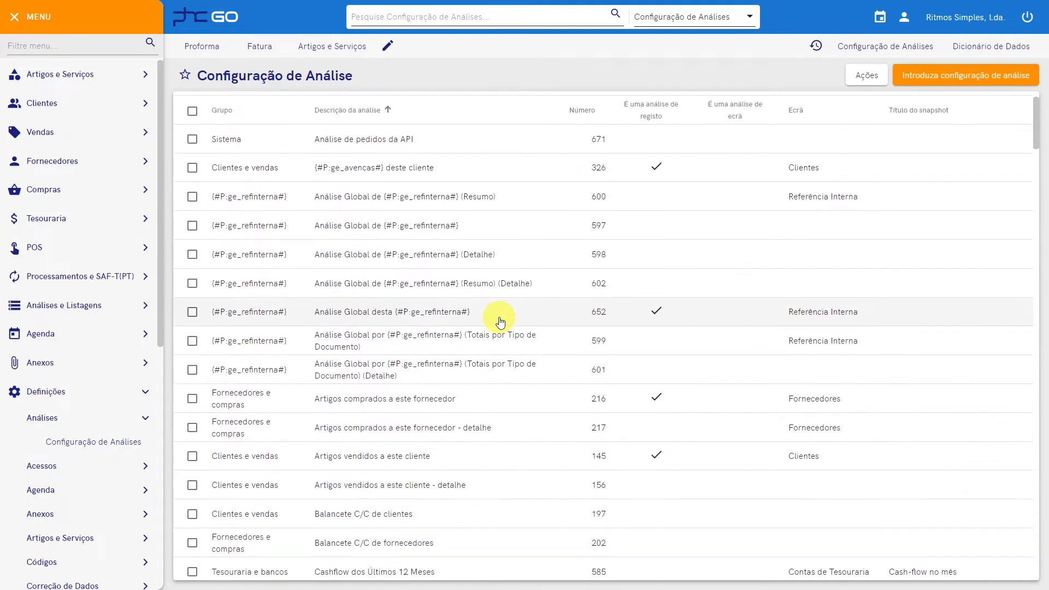
pyautogui.scroll(1, 501, 323)
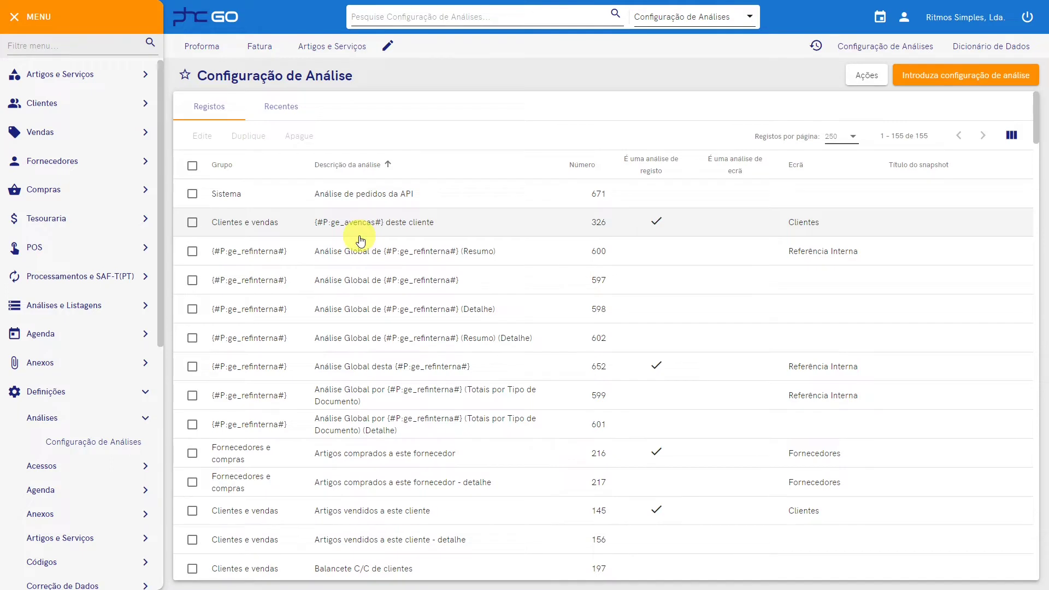
# View the analysis type of "Artigos comprados a este fornecedor".
pyautogui.scroll(-2, 360, 241)
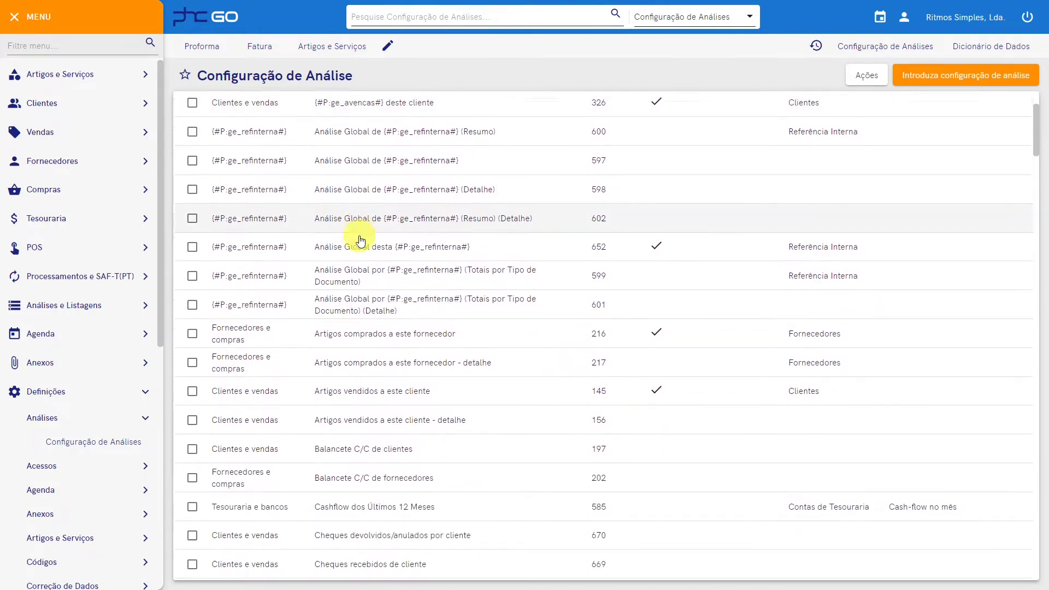
pyautogui.scroll(-1, 361, 241)
pyautogui.click(374, 293)
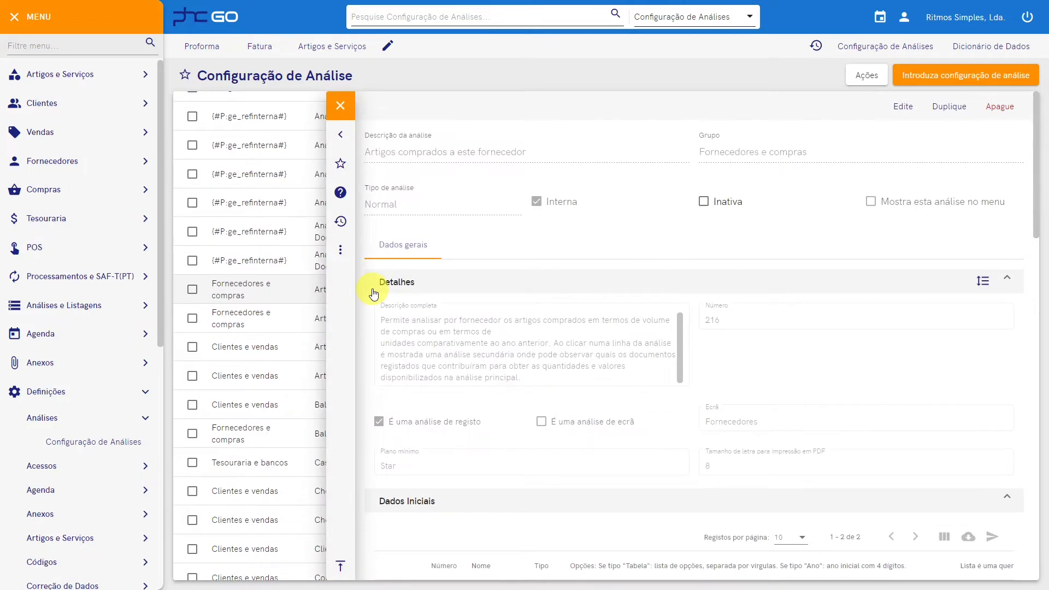
pyautogui.moveTo(400, 208)
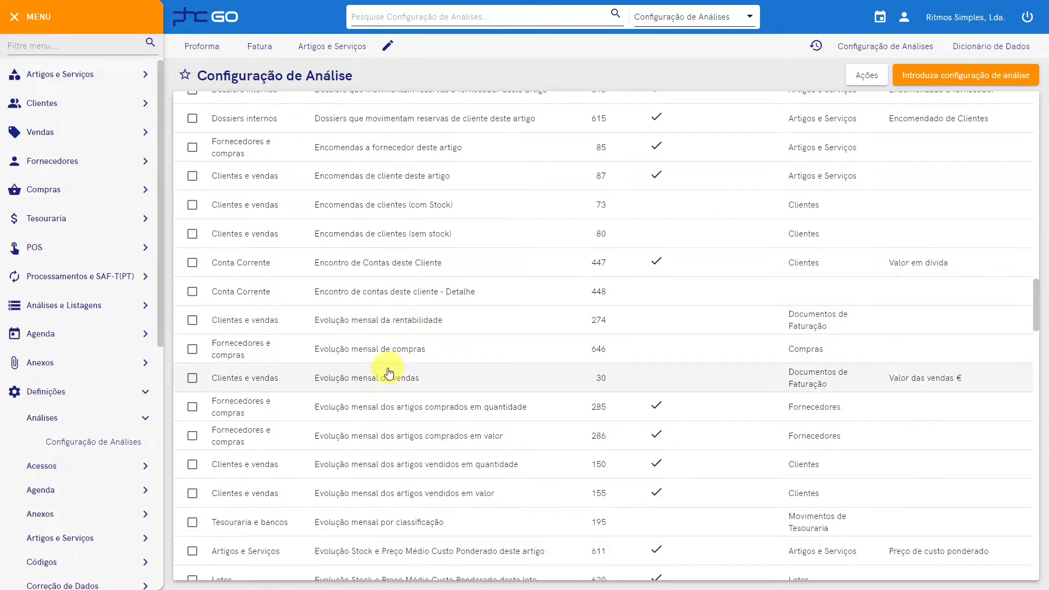
# View the analysis type of "Evolução mensal de vendas" and close the record.
pyautogui.click(389, 383)
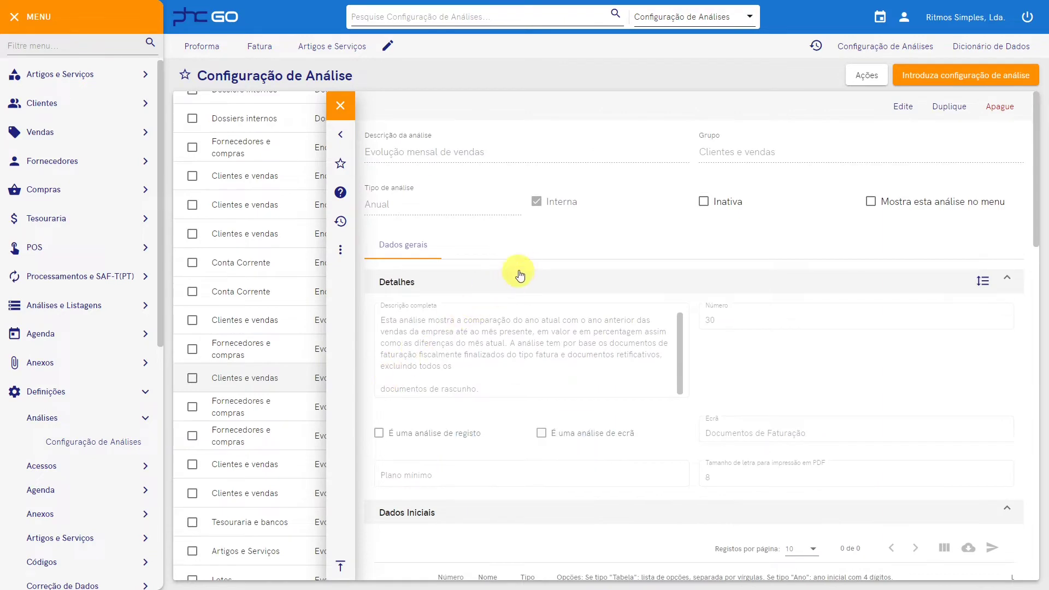
pyautogui.moveTo(514, 225)
pyautogui.click(340, 105)
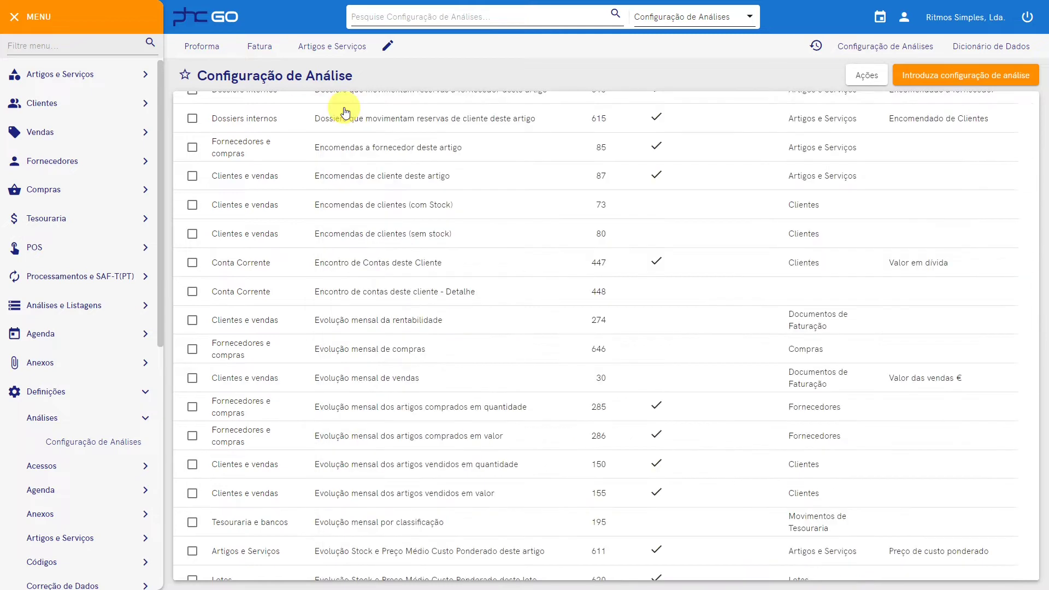
# View the analysis type of "Evolução mensal dos artigos comprados em quantidade" and close the record.
pyautogui.click(363, 404)
pyautogui.moveTo(428, 213)
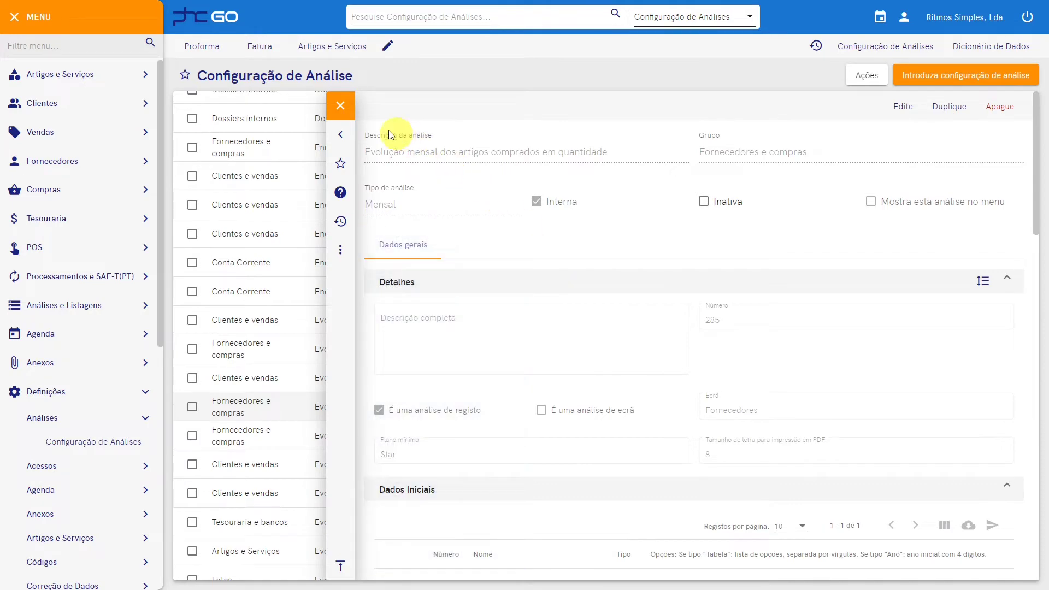
pyautogui.click(342, 105)
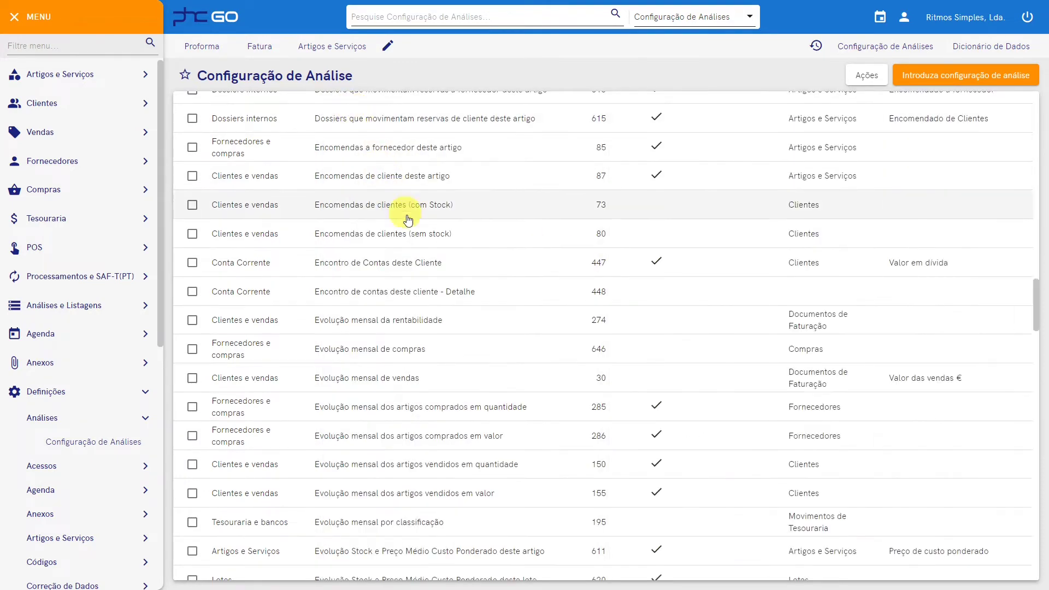
# View the analysis type of "Extrato de Conta Corrente deste Cliente" and close the record.
pyautogui.scroll(-3, 486, 335)
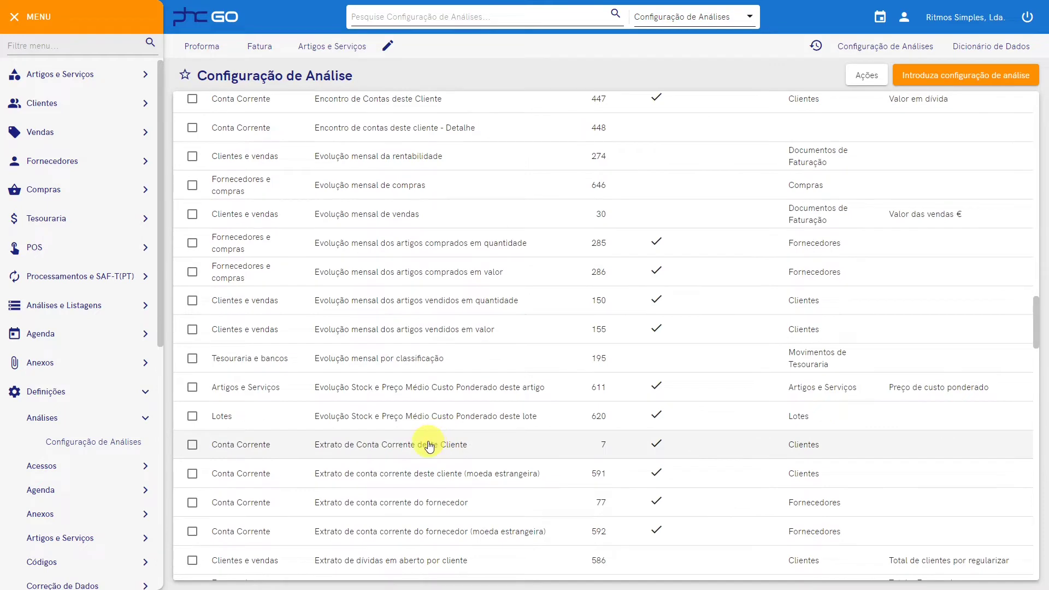
pyautogui.click(429, 446)
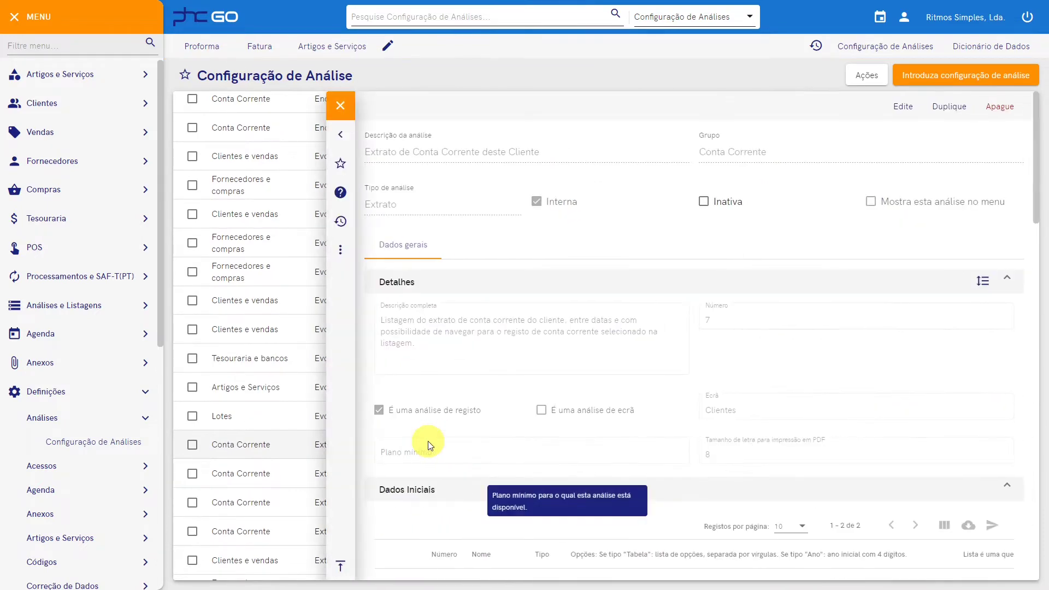
pyautogui.moveTo(454, 224)
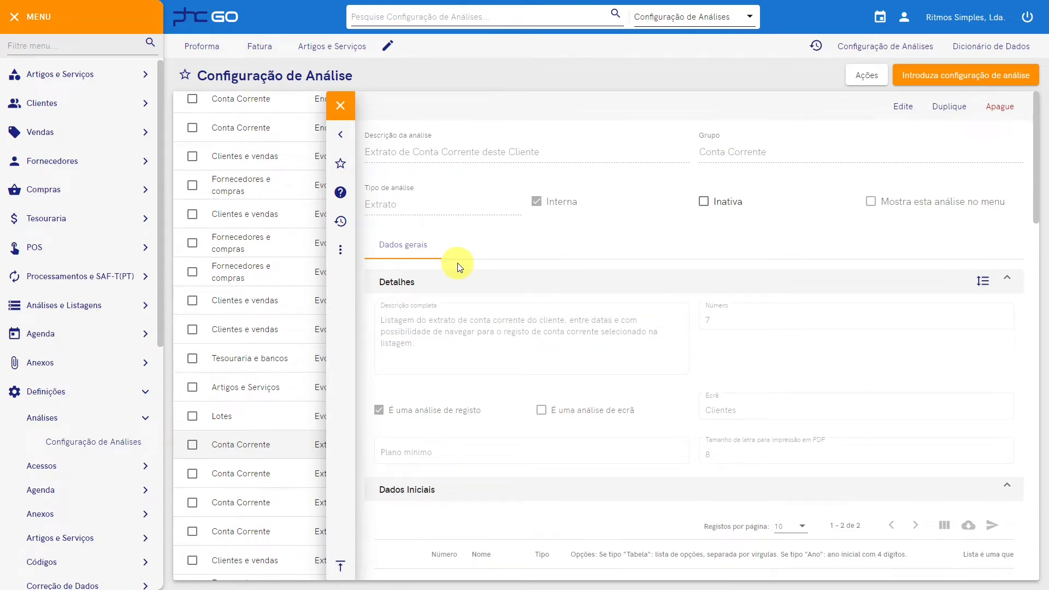
pyautogui.click(340, 105)
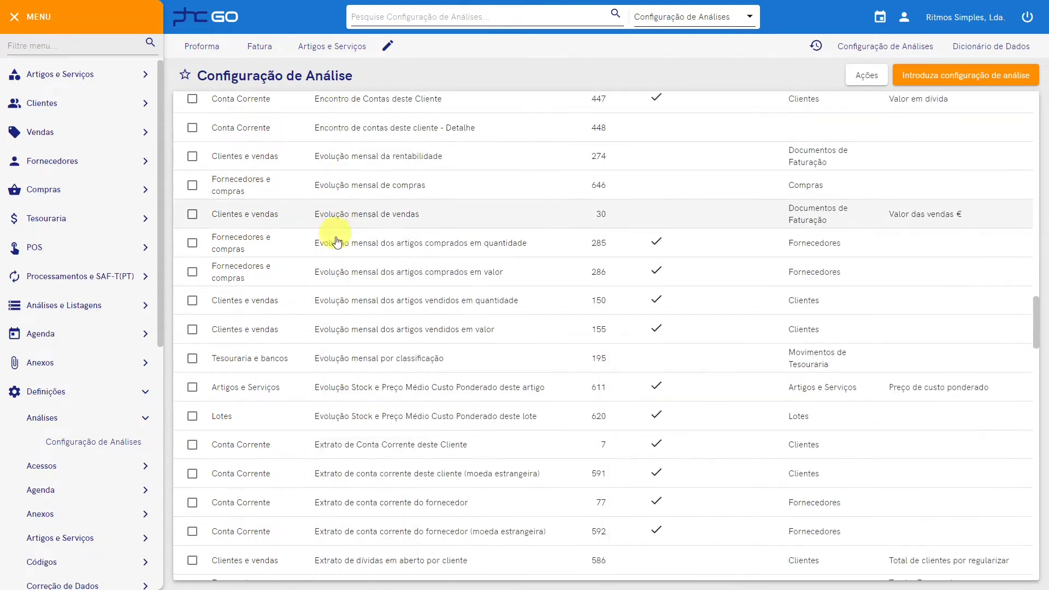
# View the analysis type of "Comparação anual de vendas por cliente", including the field's explanation, and close the record.
pyautogui.scroll(10, 357, 329)
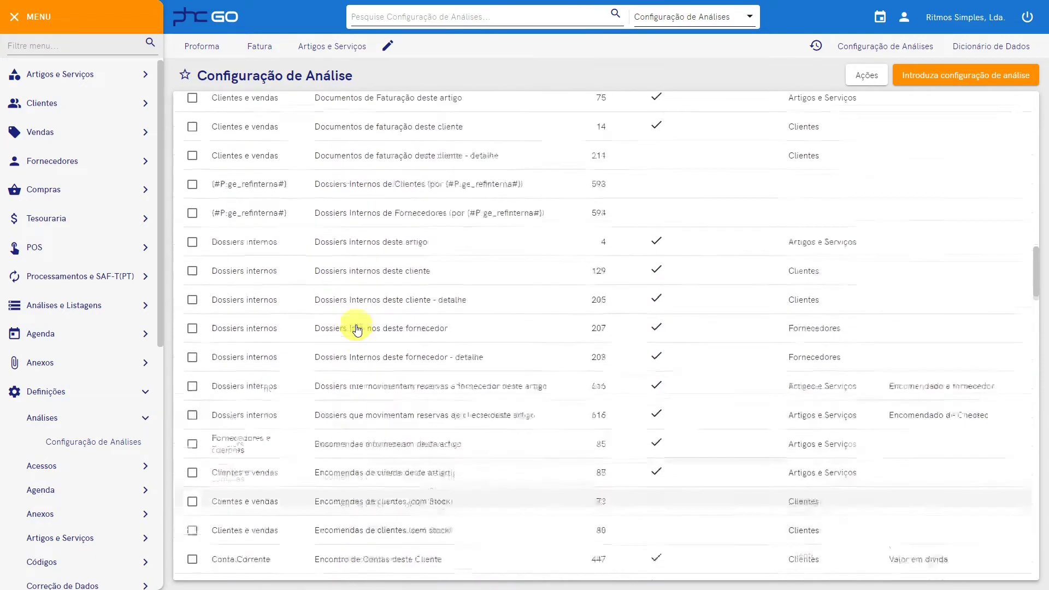
pyautogui.scroll(15, 357, 329)
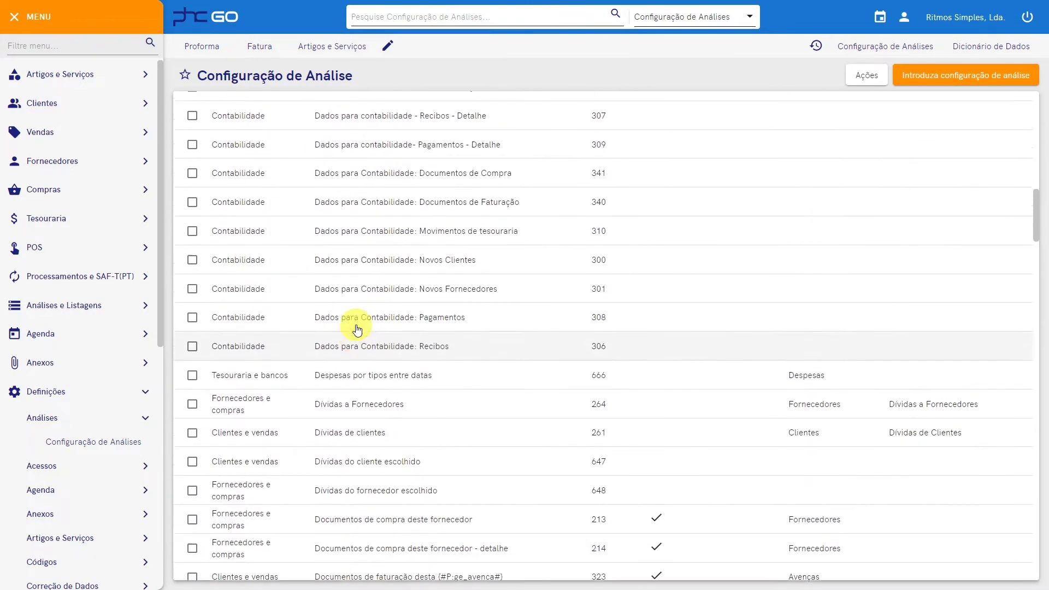
pyautogui.scroll(5, 357, 329)
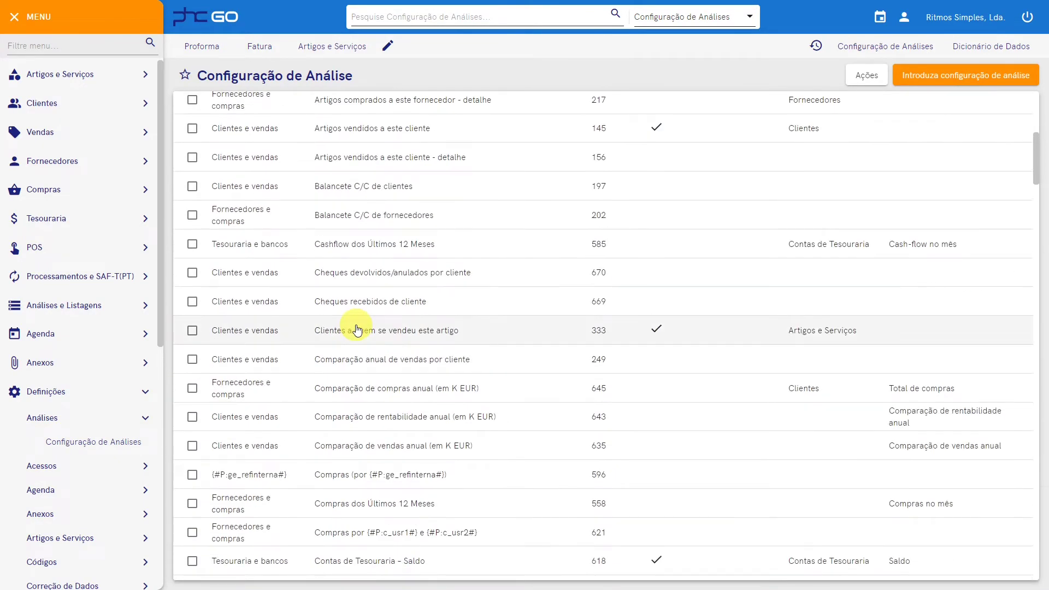
pyautogui.click(357, 363)
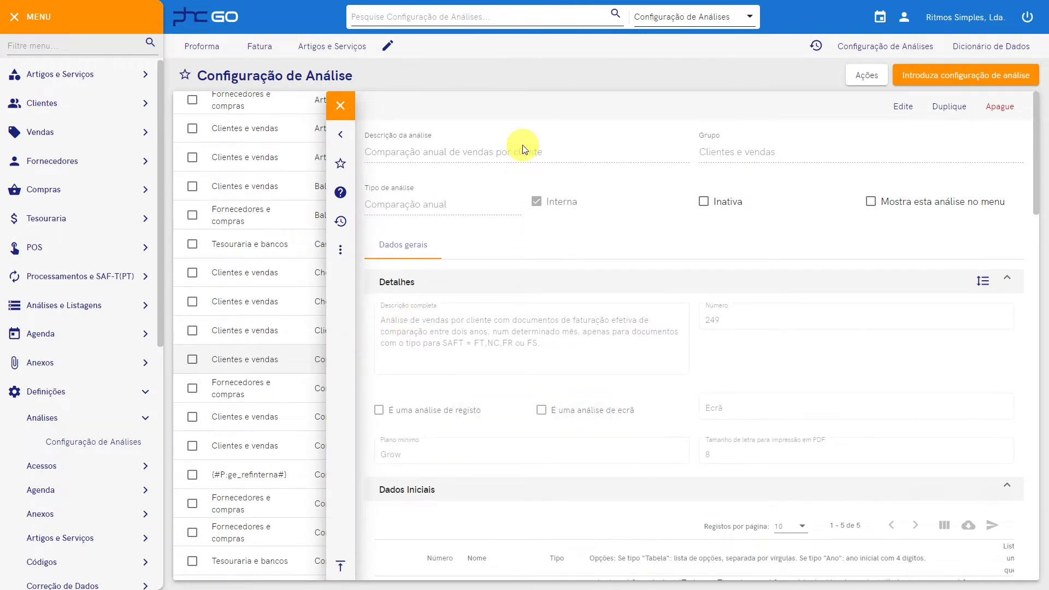
pyautogui.moveTo(493, 207)
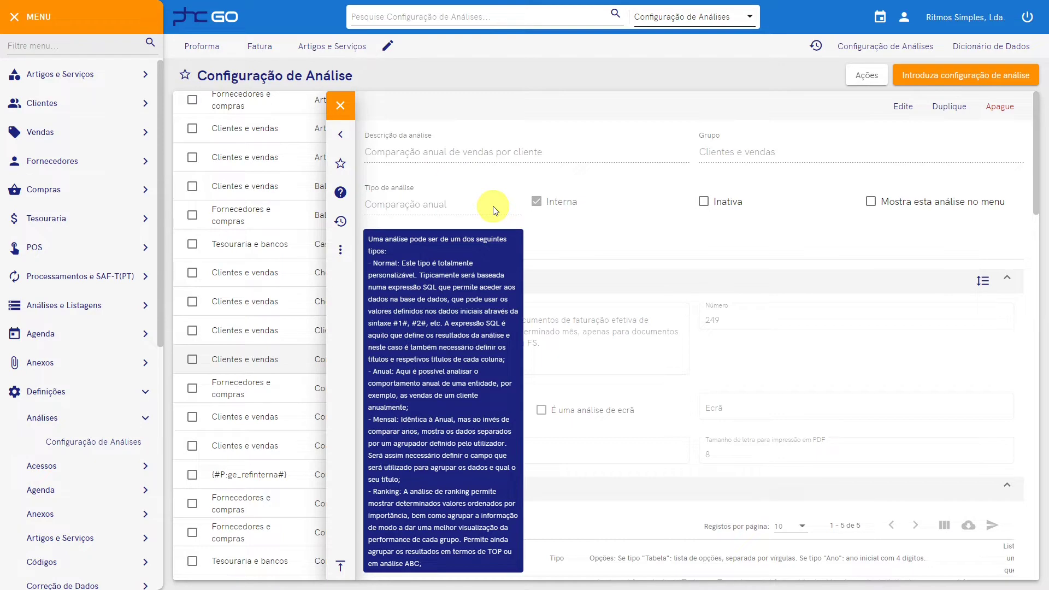
pyautogui.click(340, 107)
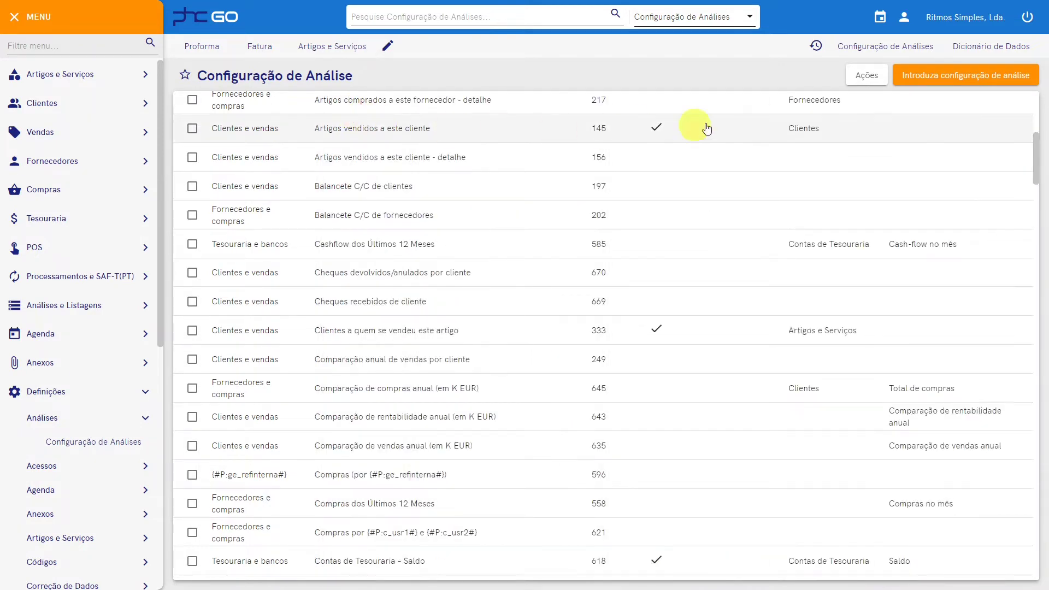
# Check the available analysis types in a new analysis configuration, then cancel the new record.
pyautogui.click(994, 81)
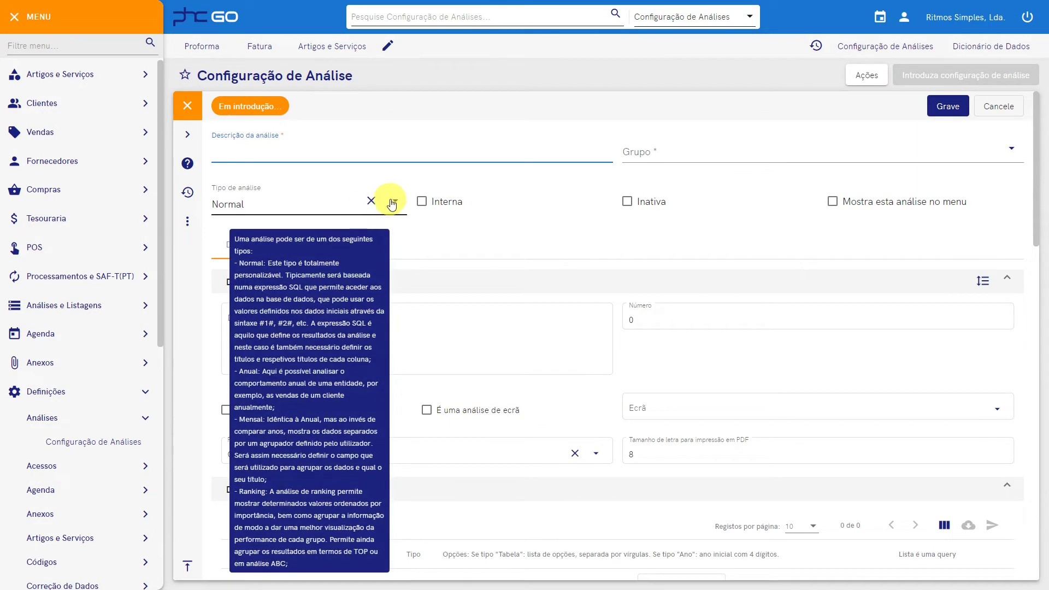
pyautogui.click(394, 202)
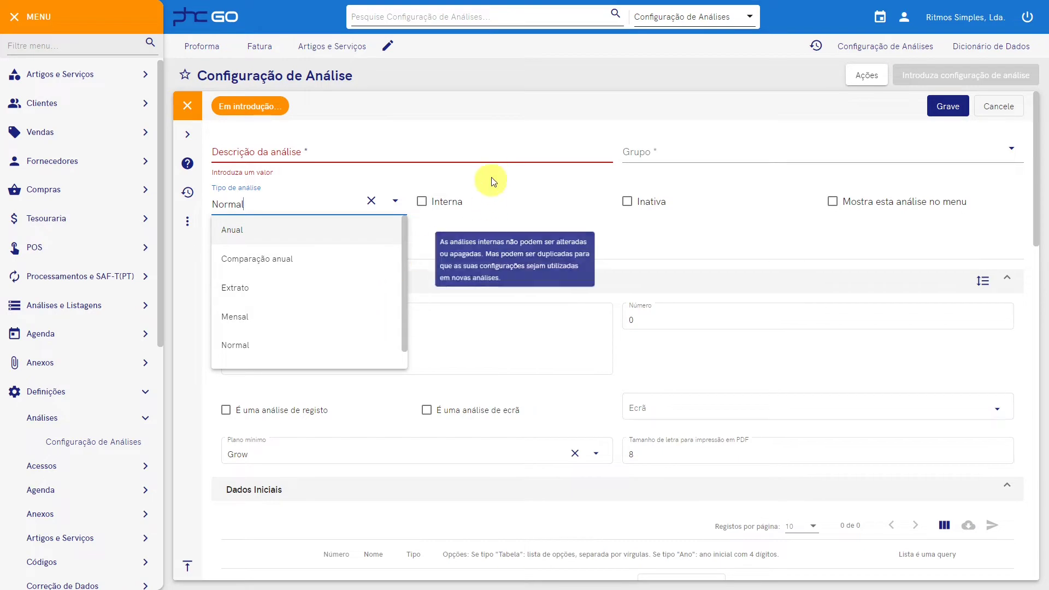
pyautogui.click(996, 106)
pyautogui.click(486, 334)
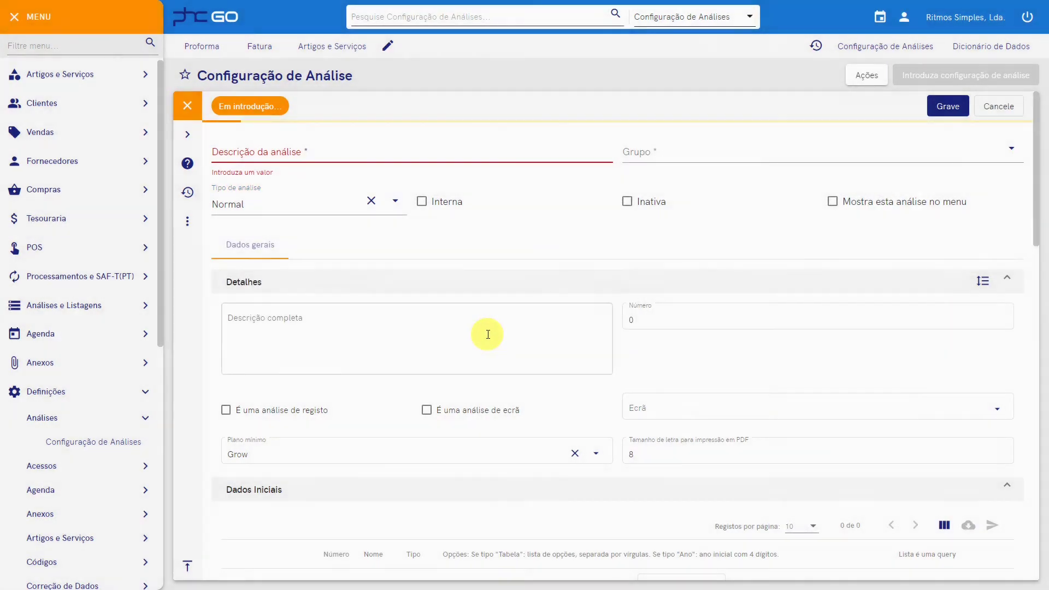
# Duplicate the internal analysis "Evolução mensal de vendas" from the Clientes e vendas group.
pyautogui.scroll(-4, 487, 336)
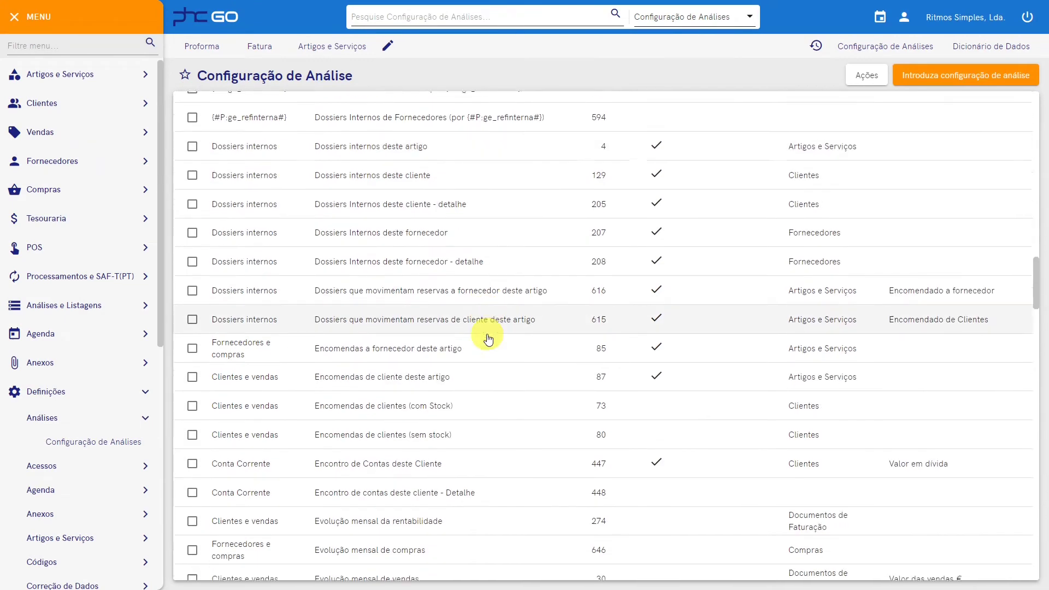
pyautogui.click(382, 488)
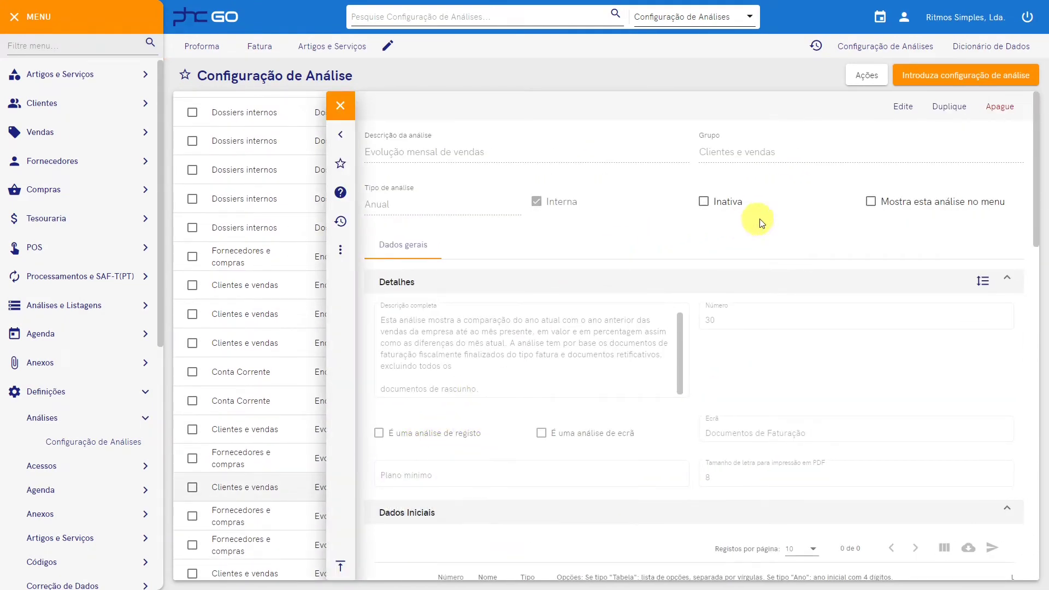
pyautogui.click(951, 107)
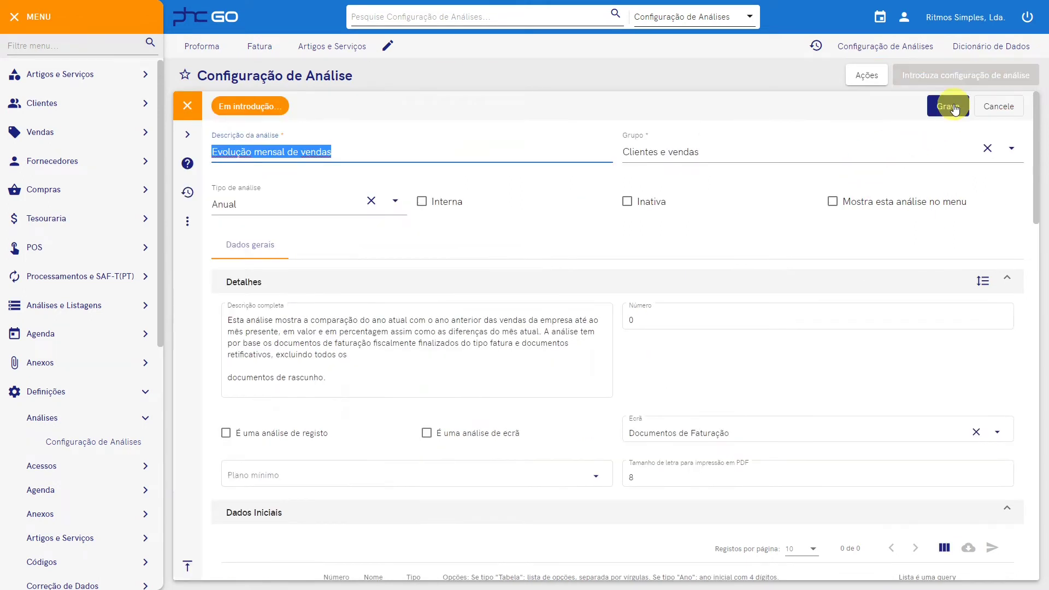
# Change the duplicated analysis's description to "Evolução mensal de vendas (Alterada)".
pyautogui.click(447, 151)
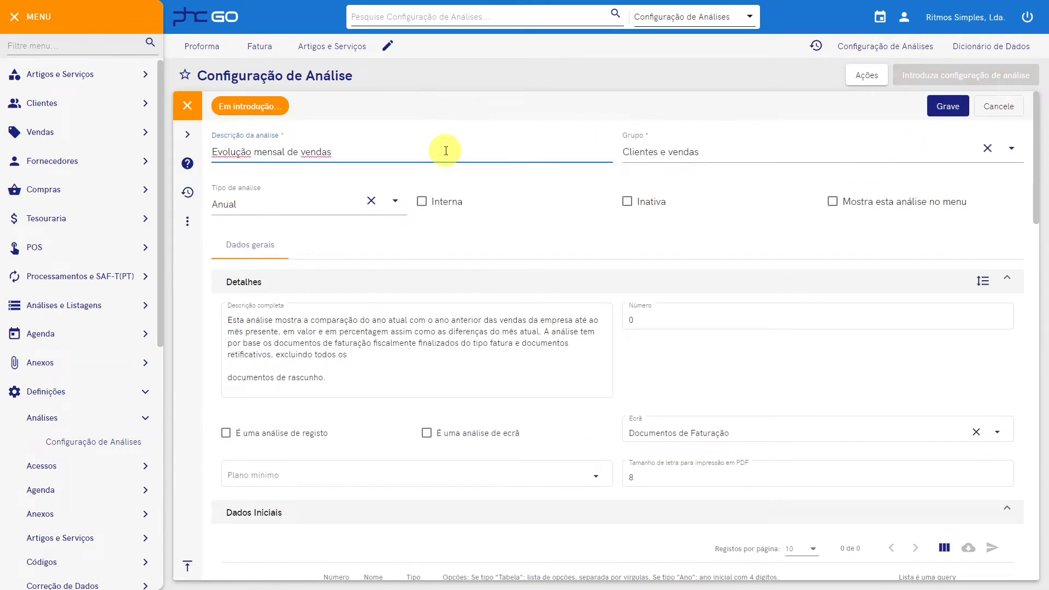
pyautogui.write('(Alterad')
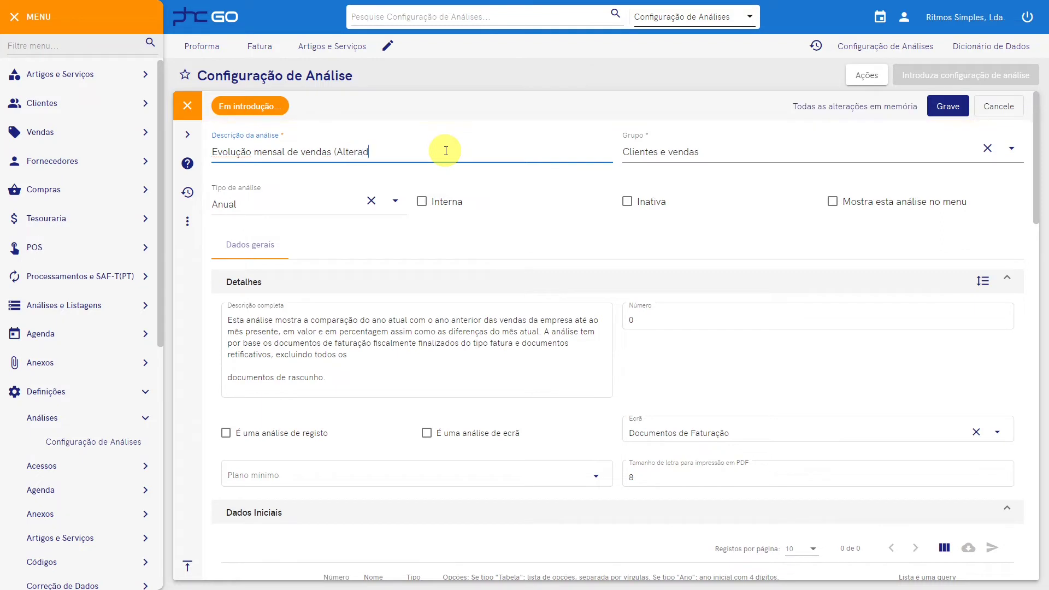
pyautogui.write('a)')
pyautogui.moveTo(444, 212)
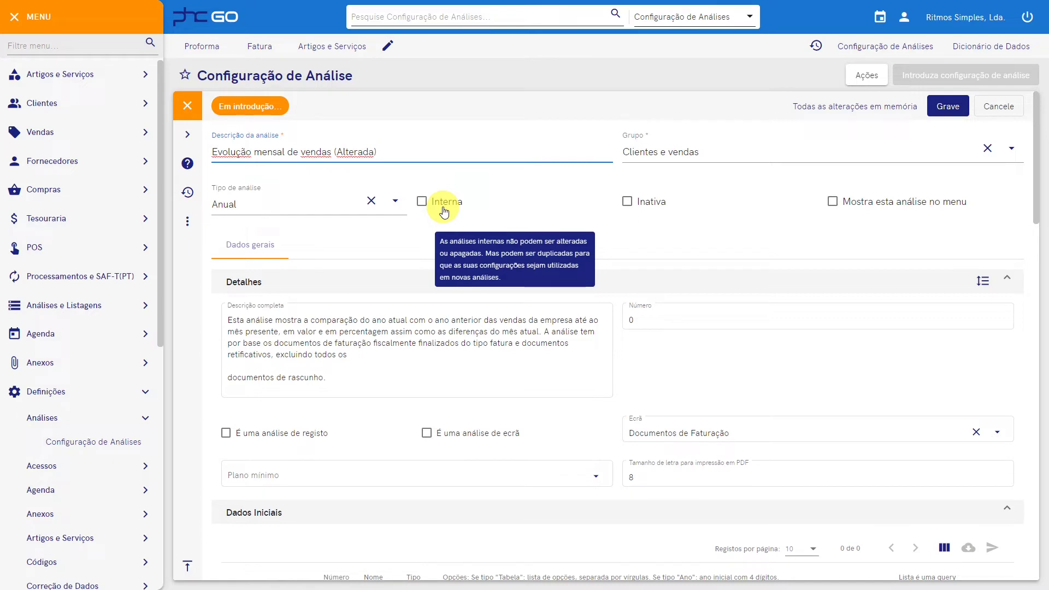
# Discard the unsaved duplicate and check whether the internal analysis "Evolução mensal de vendas" can be edited, cancelling the edit.
pyautogui.click(1000, 106)
pyautogui.click(484, 337)
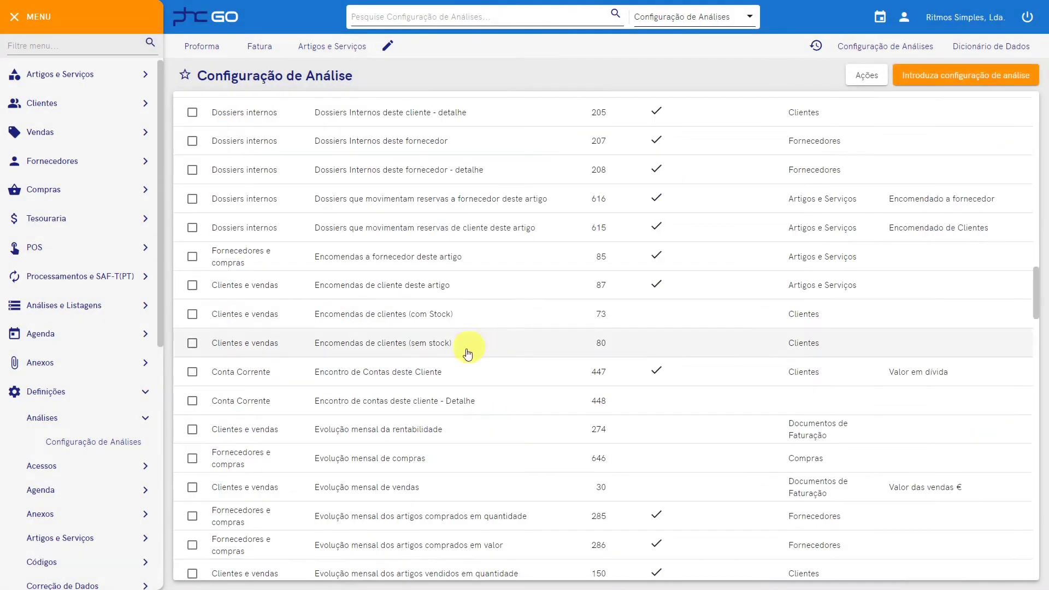
pyautogui.click(361, 488)
pyautogui.moveTo(548, 206)
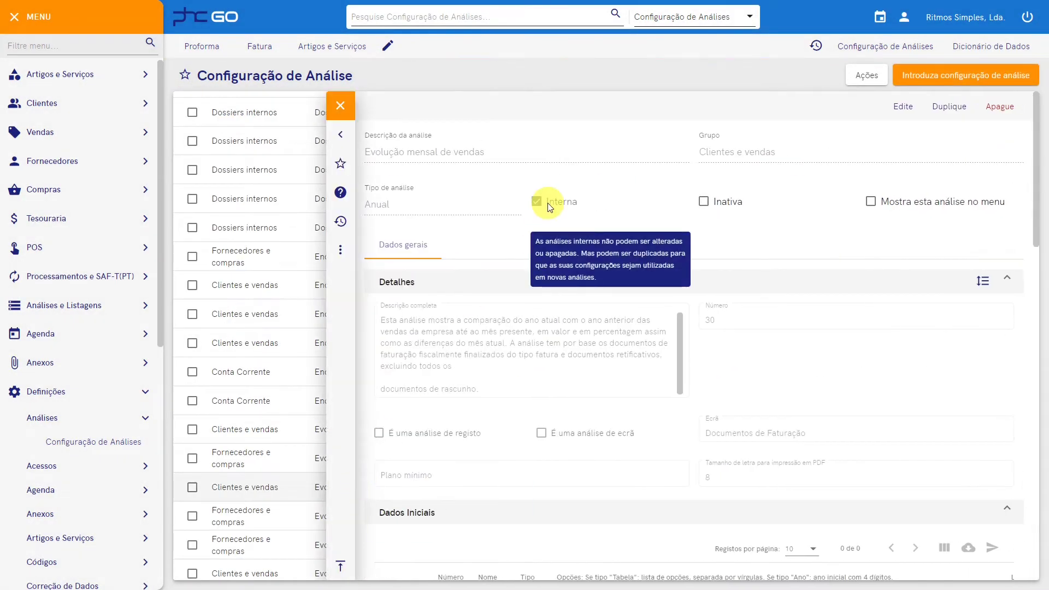
pyautogui.click(900, 109)
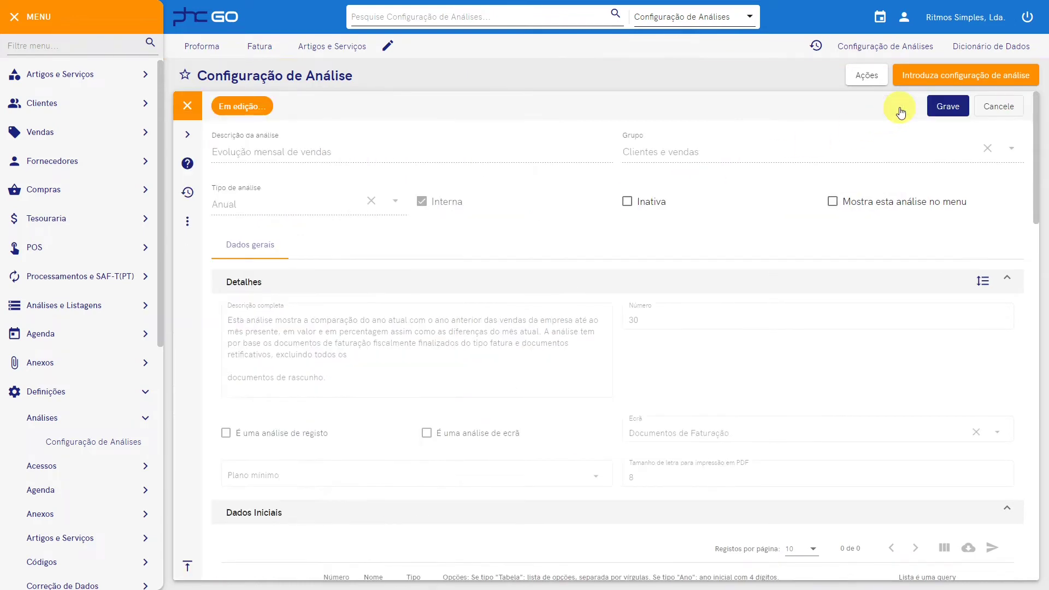
pyautogui.click(994, 113)
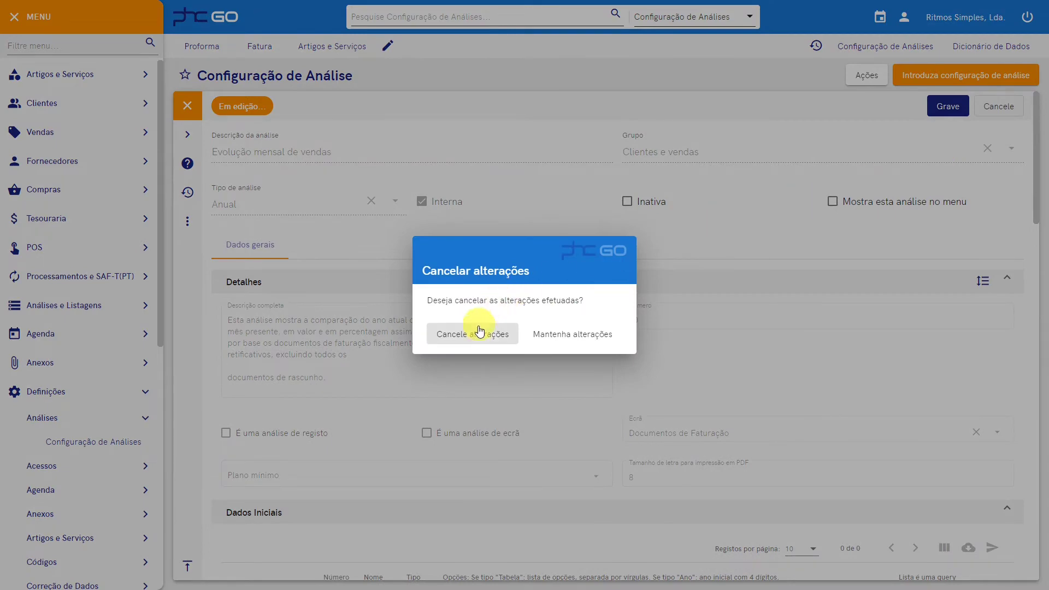
pyautogui.click(480, 331)
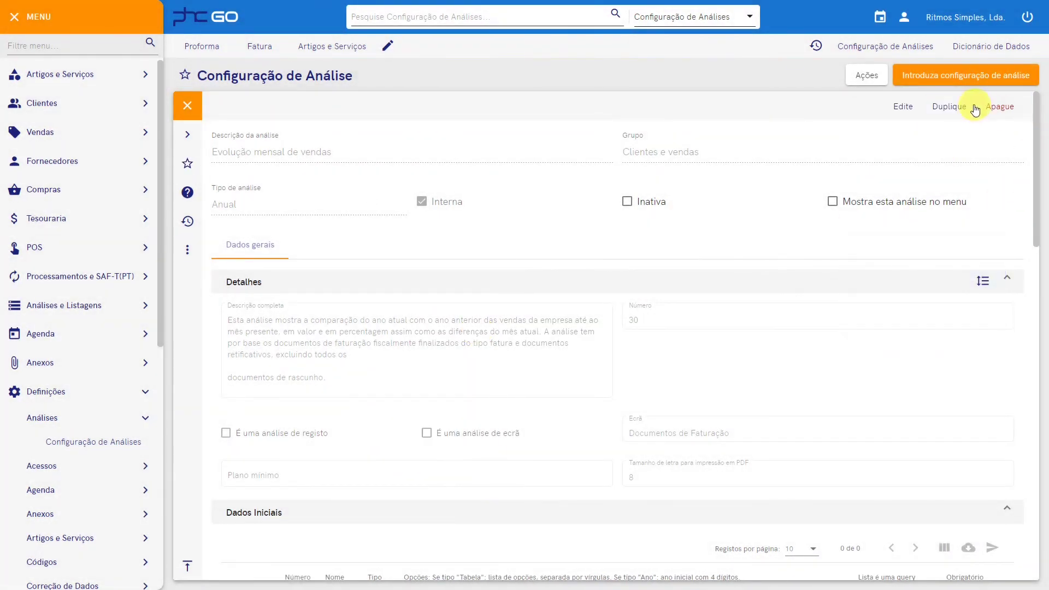
# Duplicate the internal analysis "Evolução mensal de vendas" and set the copy's description to "Evolução mensal de vendas (Alterada)".
pyautogui.click(954, 108)
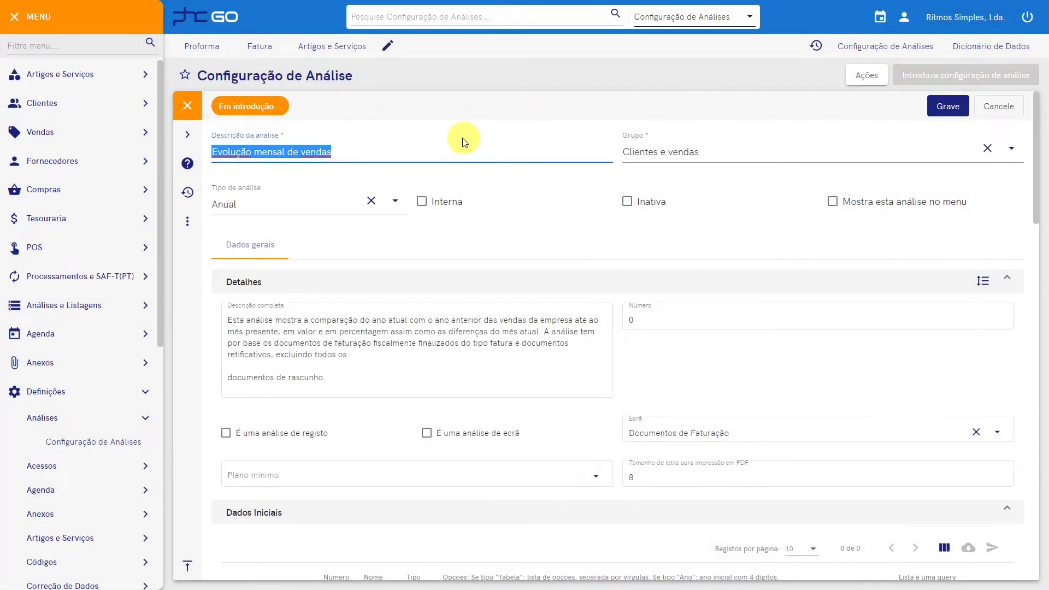
pyautogui.click(420, 154)
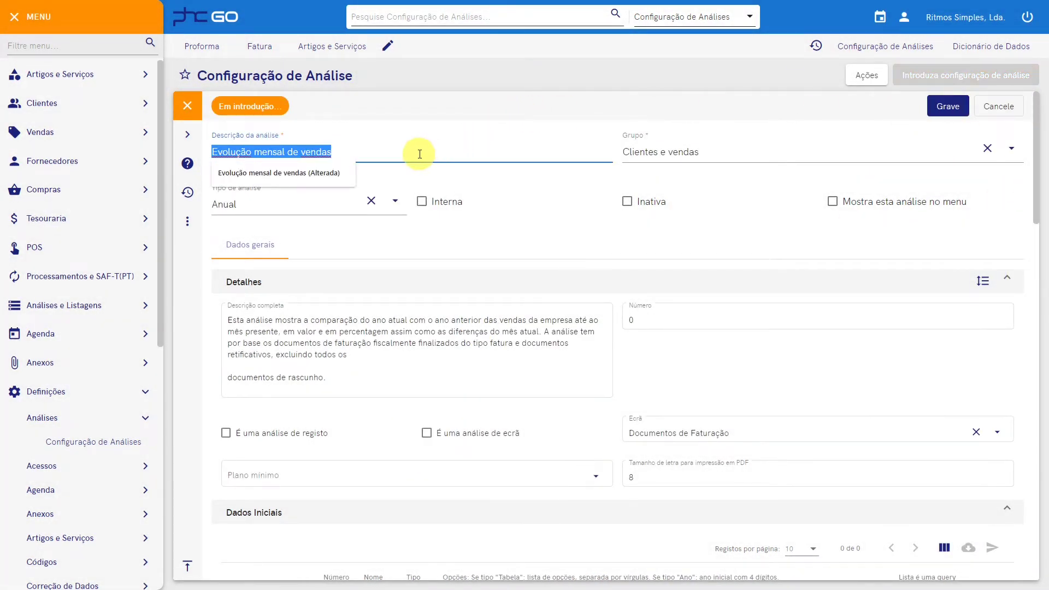
pyautogui.click(387, 332)
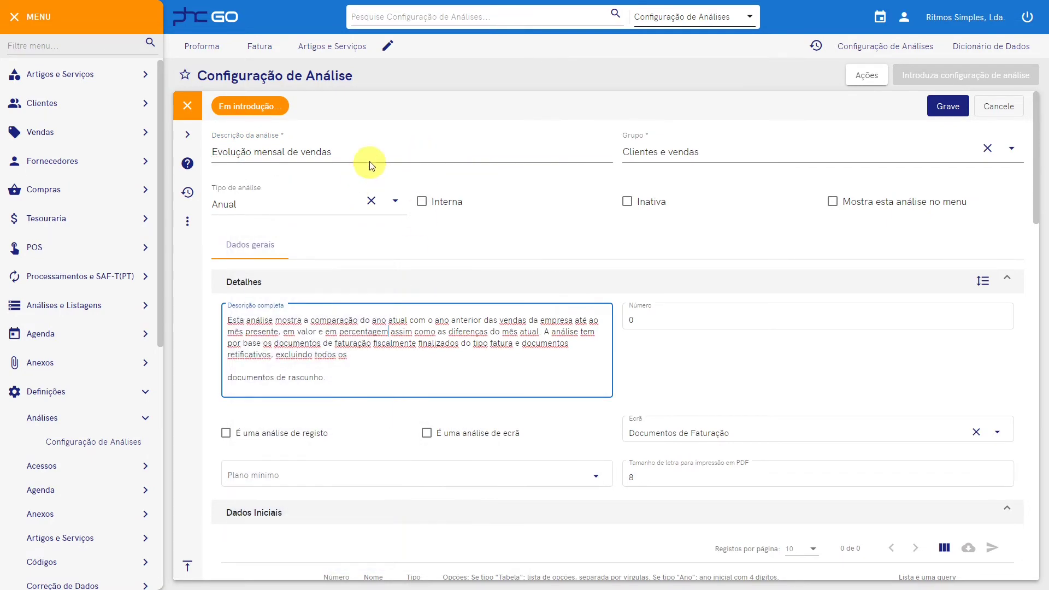
pyautogui.click(374, 155)
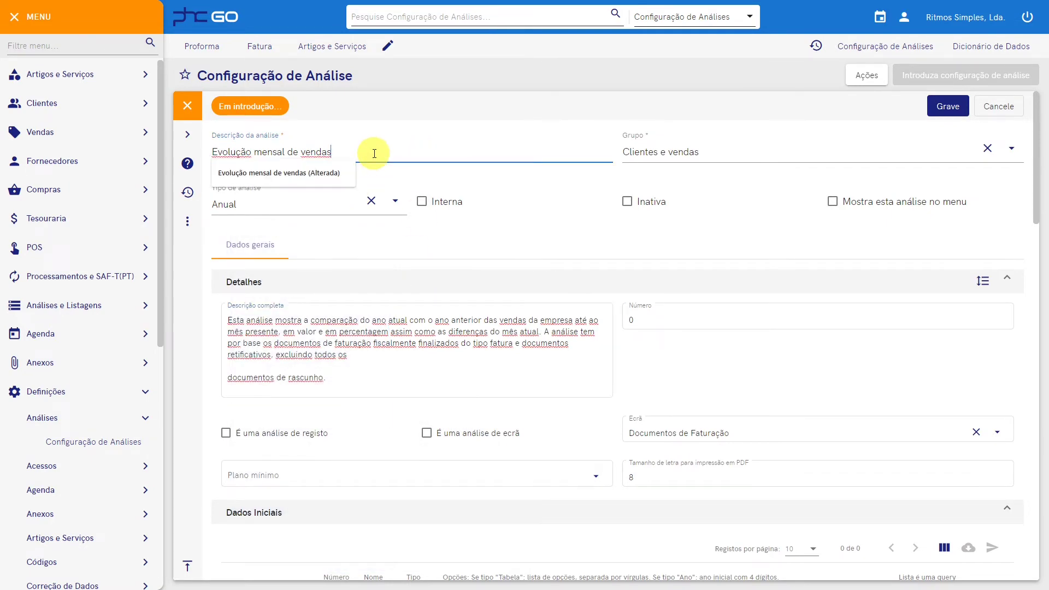
pyautogui.click(331, 180)
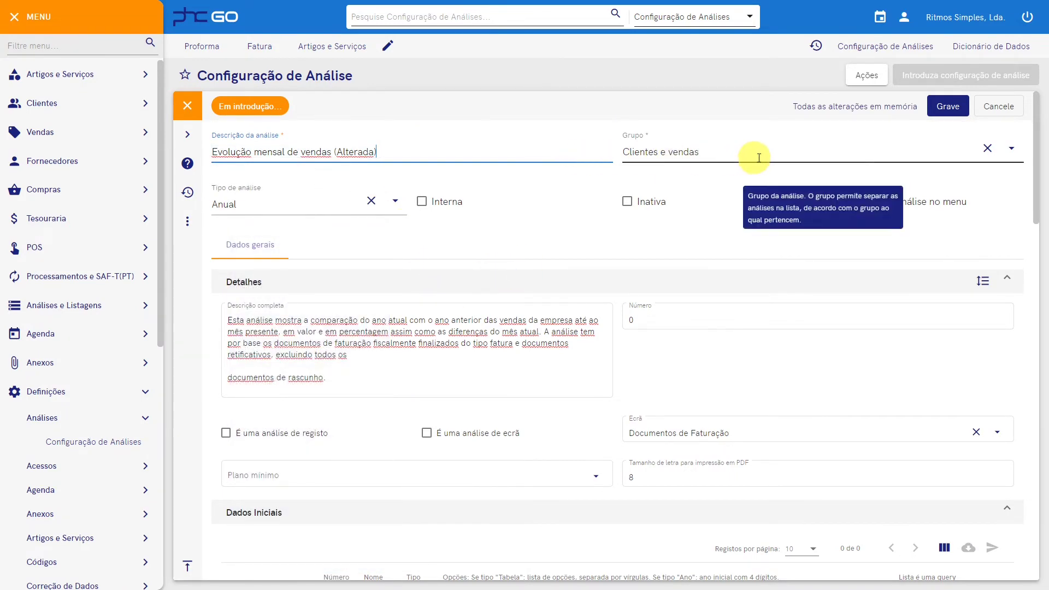
# Look through the groups available for the duplicated analysis and close the list.
pyautogui.click(1013, 150)
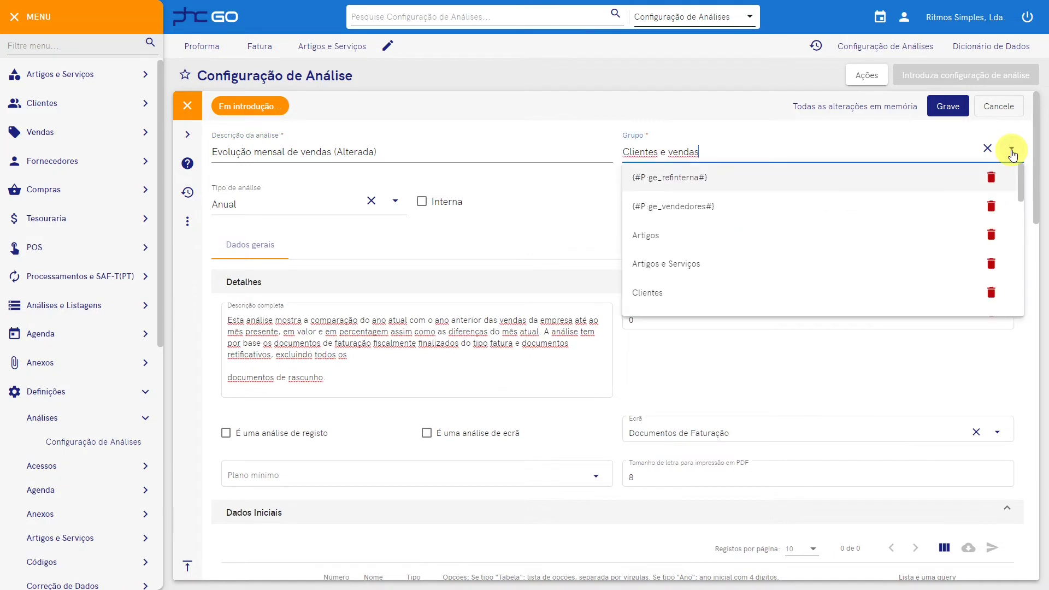
pyautogui.scroll(-5, 912, 205)
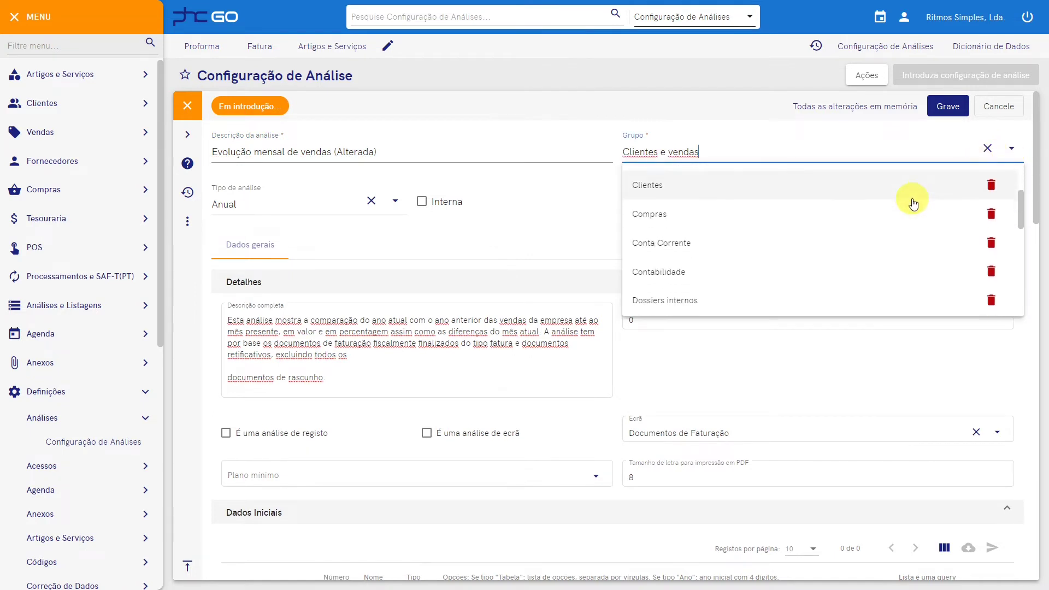
pyautogui.scroll(-3, 908, 210)
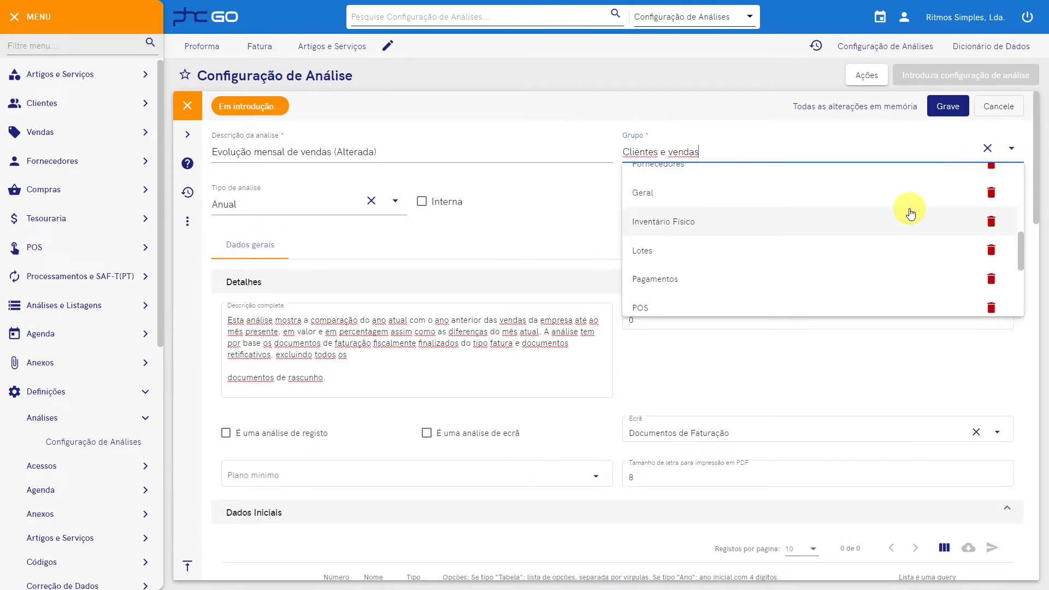
pyautogui.click(694, 347)
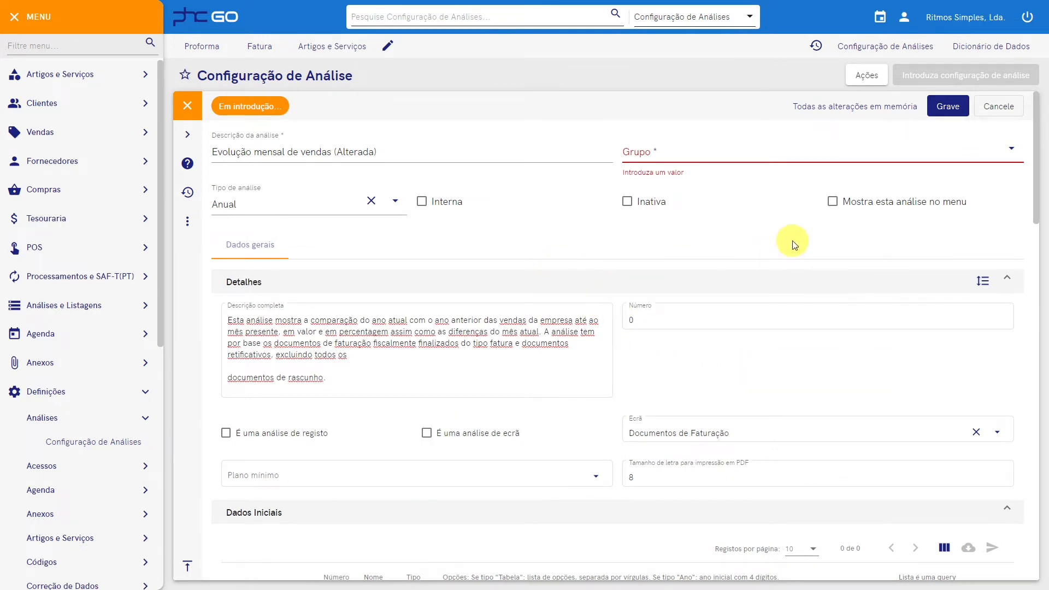
# Read the explanations of the menu display option and the Detalhes fields, such as Descrição completa, and expand Dados Iniciais.
pyautogui.moveTo(834, 206)
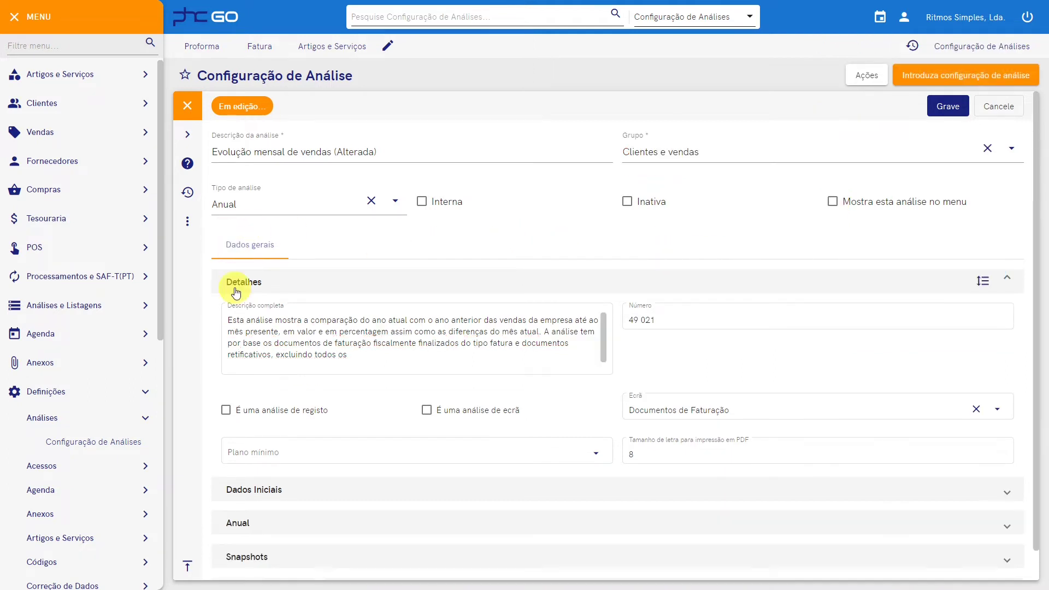
pyautogui.moveTo(326, 331)
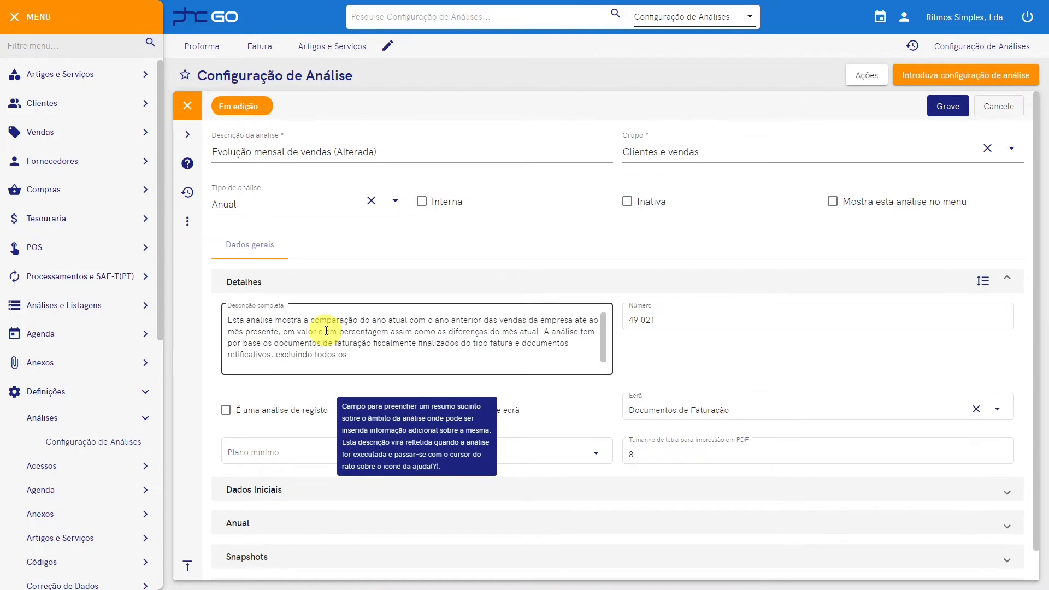
pyautogui.moveTo(234, 418)
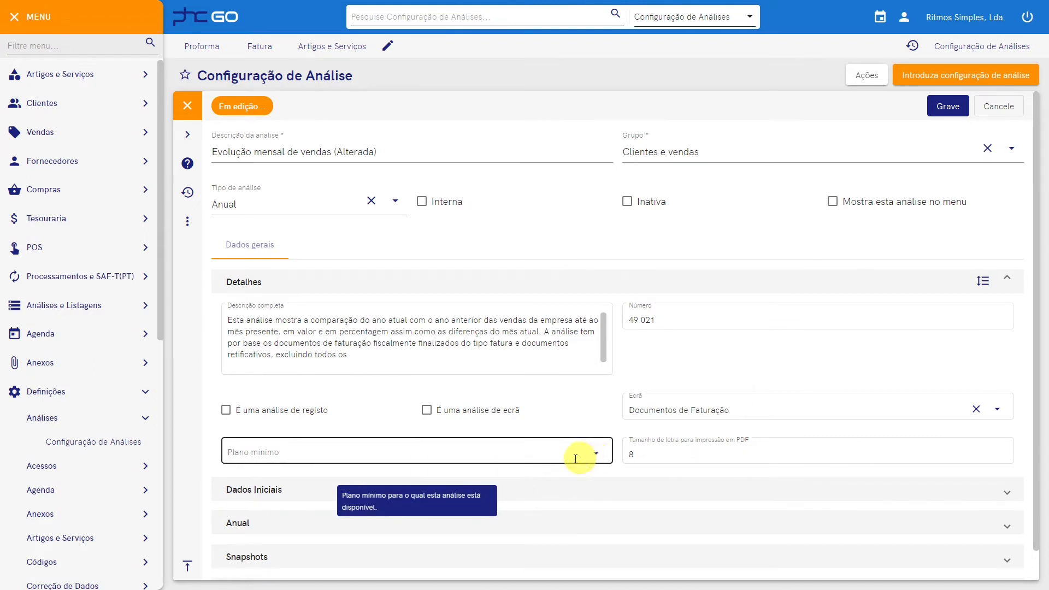
pyautogui.click(257, 495)
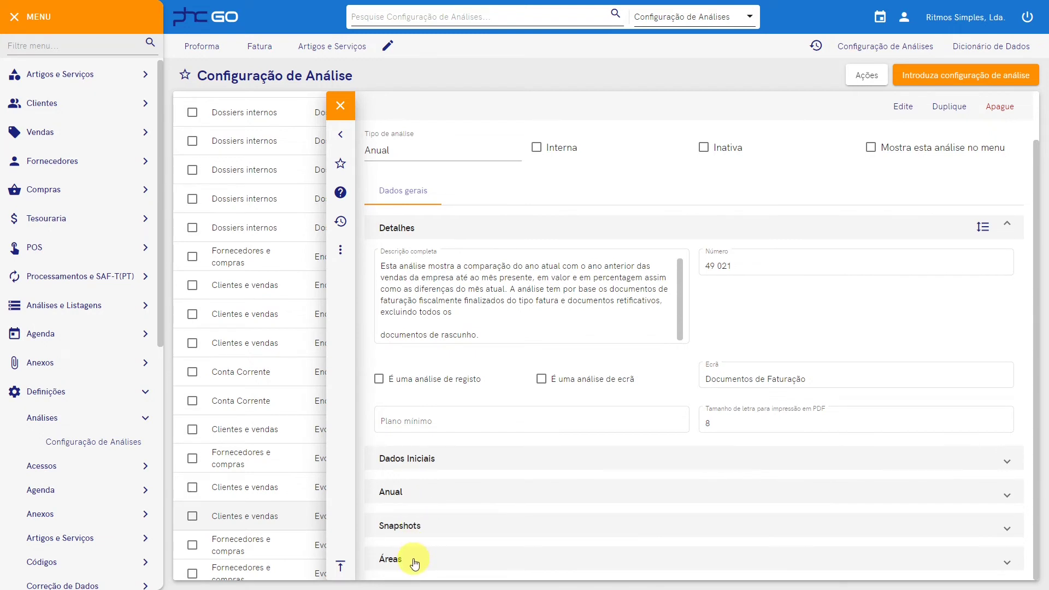
# Edit the duplicated analysis and add a variable named "Cliente" of type Caracter under Dados Iniciais.
pyautogui.click(440, 465)
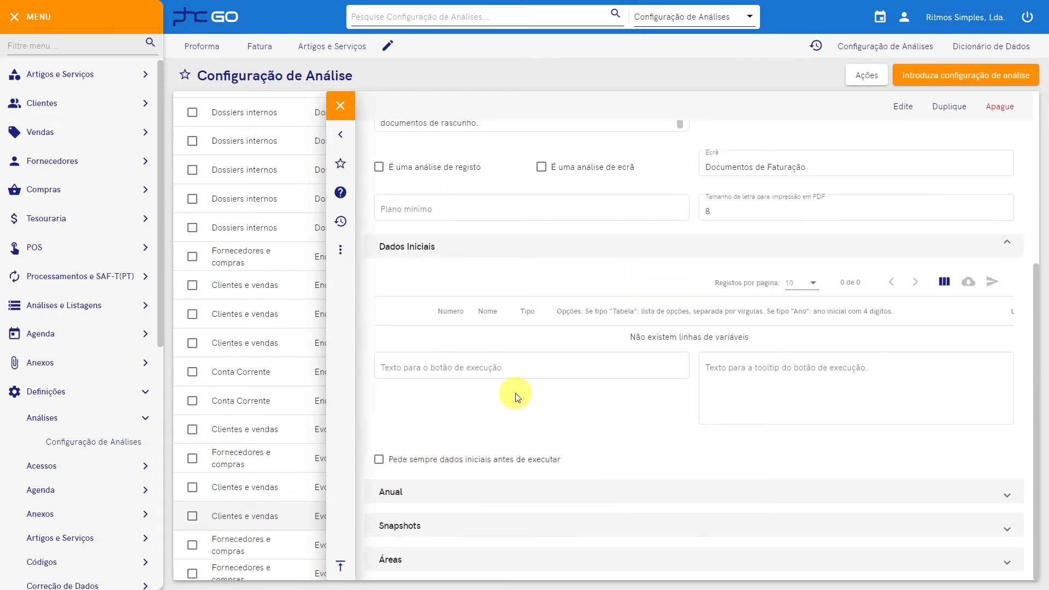
pyautogui.click(904, 107)
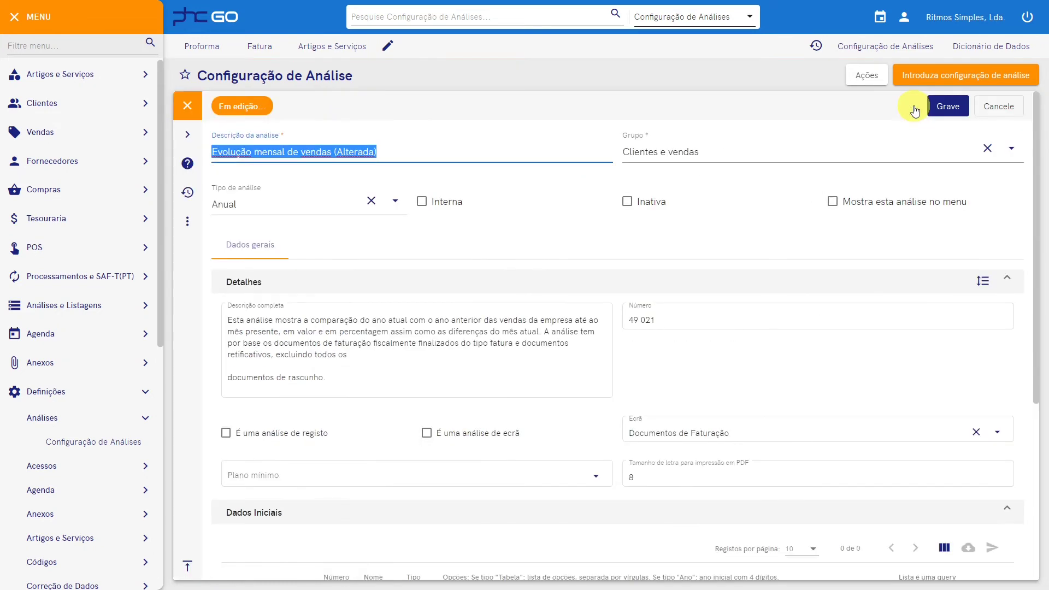
pyautogui.scroll(-4, 599, 328)
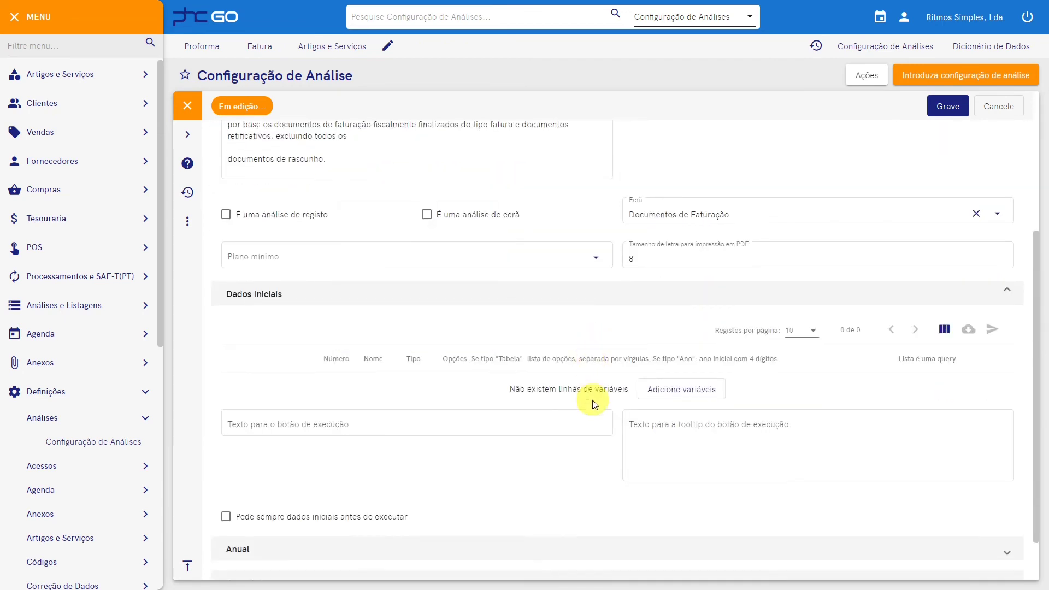
pyautogui.click(677, 389)
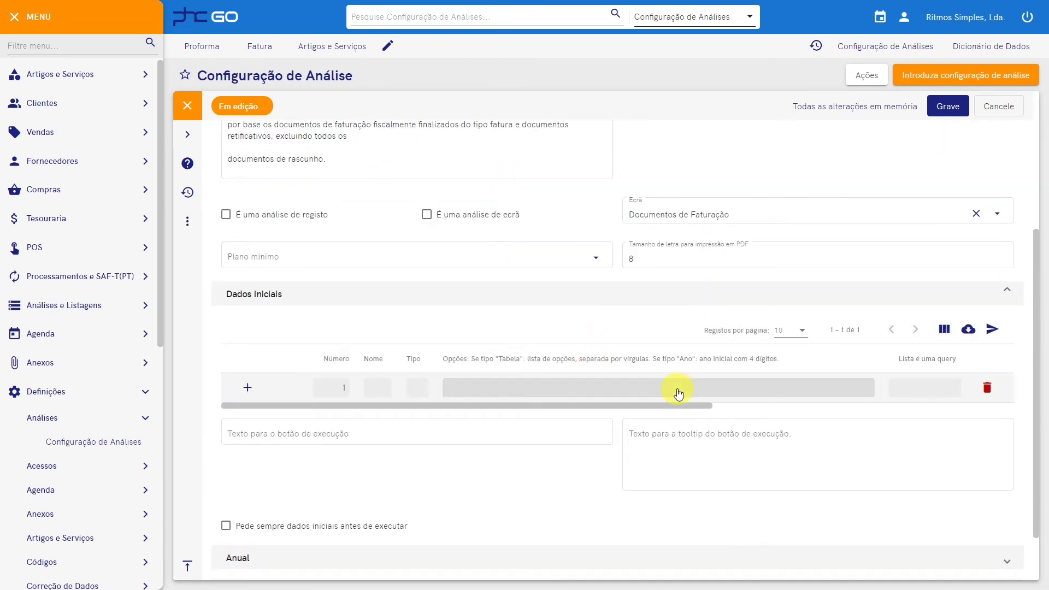
pyautogui.click(375, 388)
pyautogui.write('Clie')
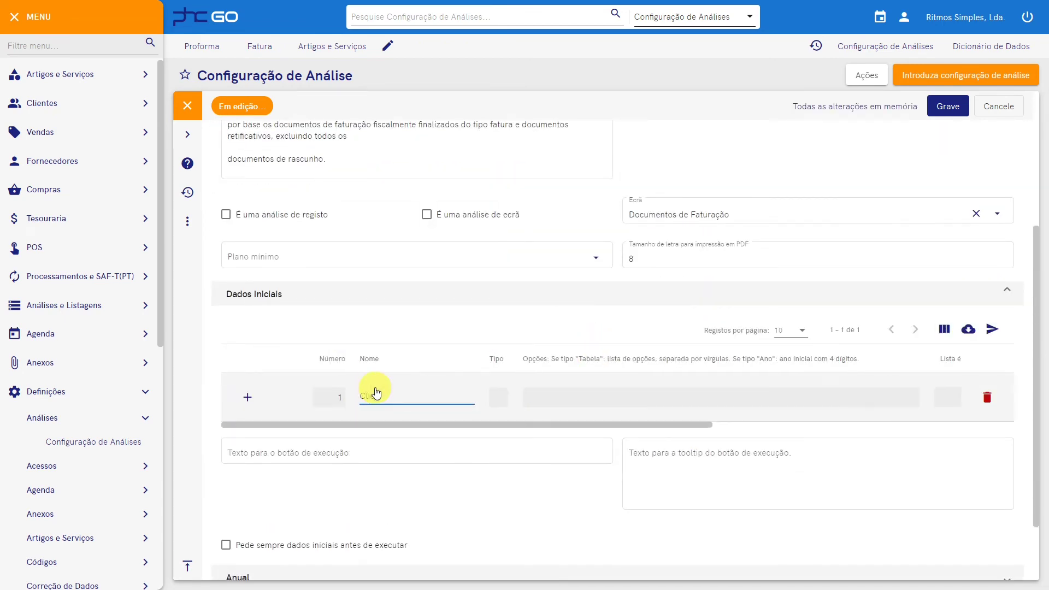
pyautogui.write('nte')
pyautogui.click(499, 397)
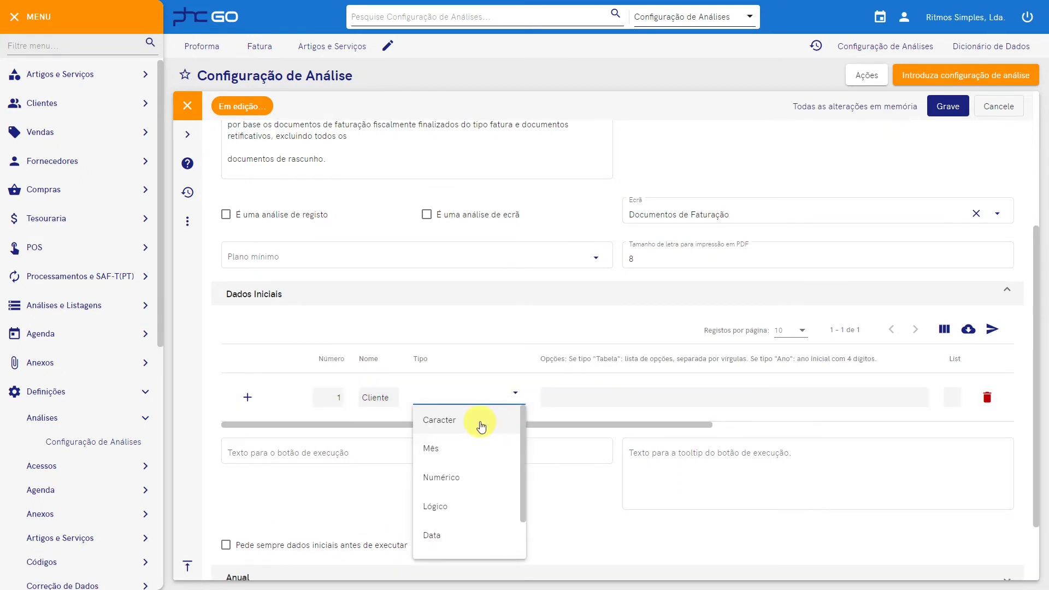
pyautogui.click(481, 425)
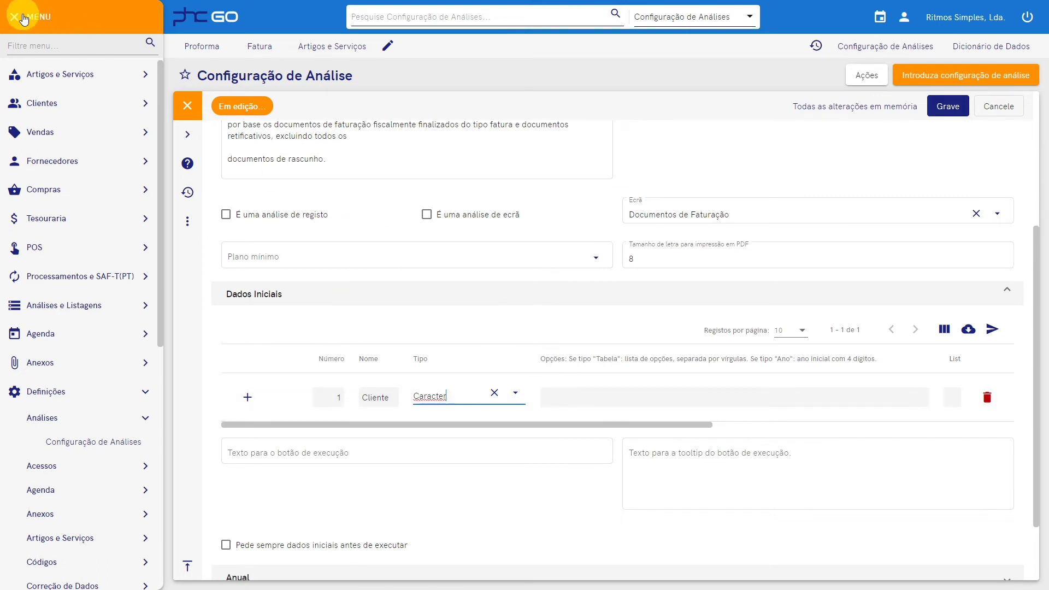
# Collapse the main navigation and examine the variable's remaining columns, the execution button text and the option to always request initial data.
pyautogui.click(15, 18)
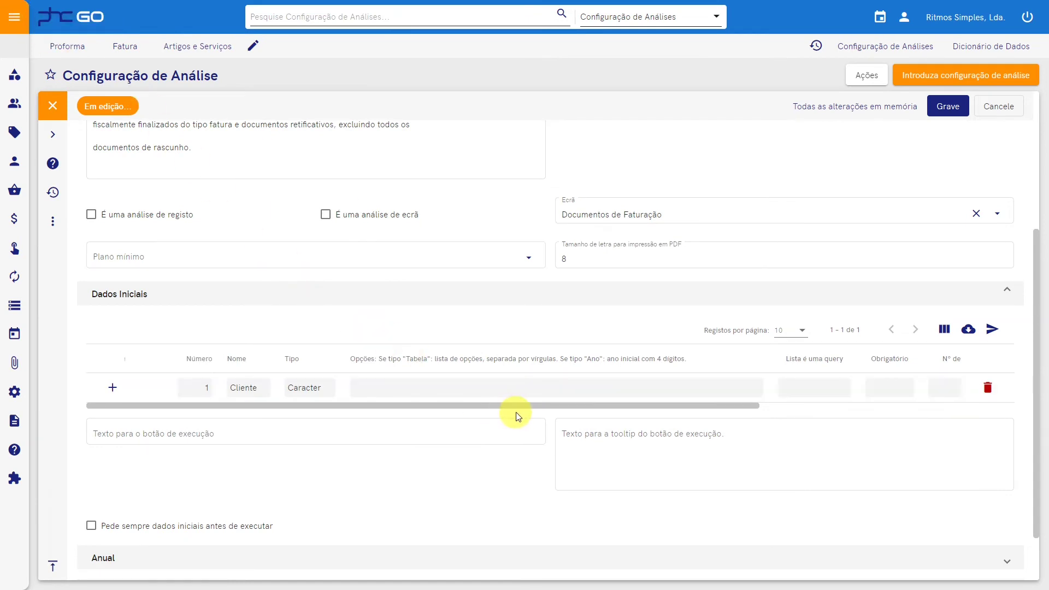
pyautogui.moveTo(574, 405); pyautogui.dragTo(244, 435)
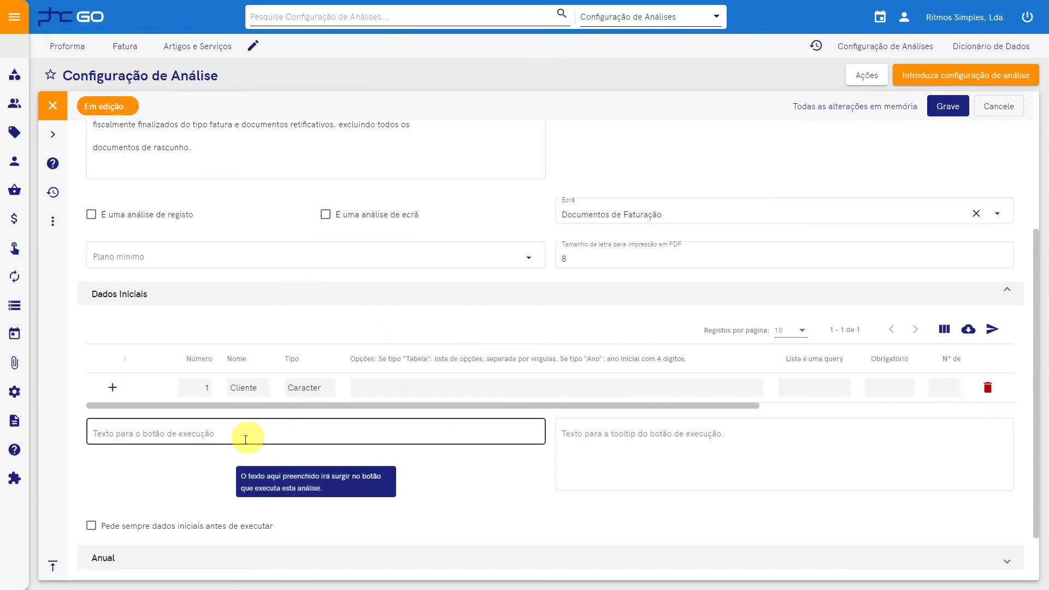
pyautogui.scroll(-1, 192, 465)
pyautogui.scroll(-1, 193, 466)
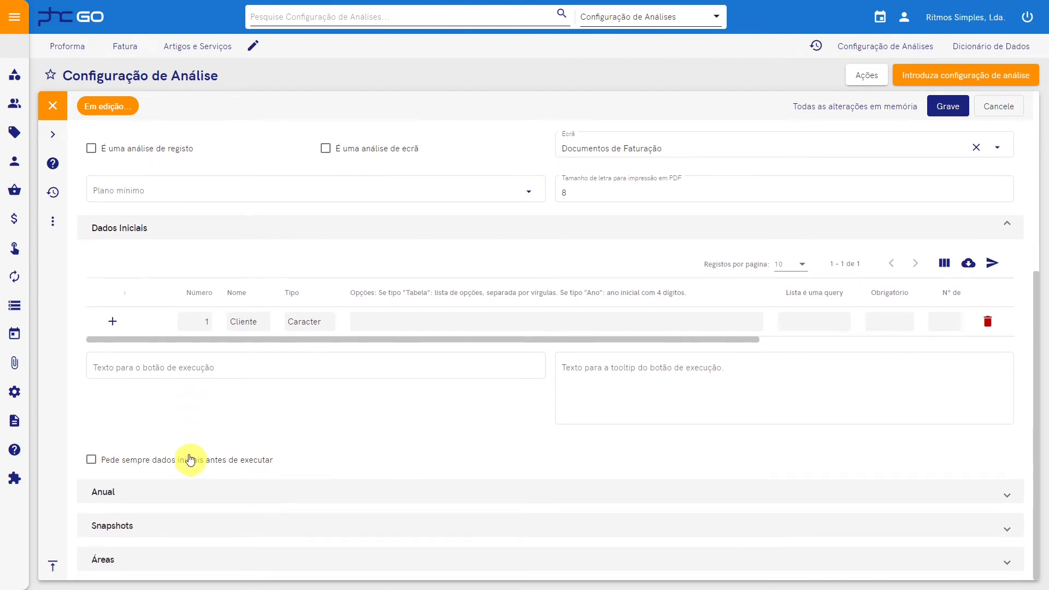
pyautogui.moveTo(154, 368)
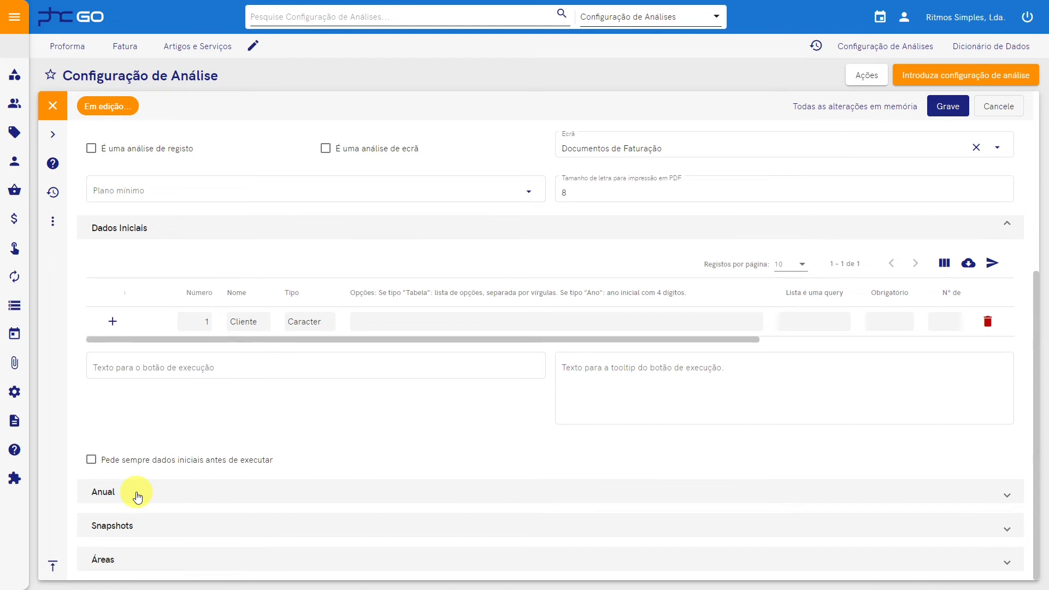
# Examine the Anual section's table, year, month, value and filter expressions, and its three related tables.
pyautogui.click(137, 497)
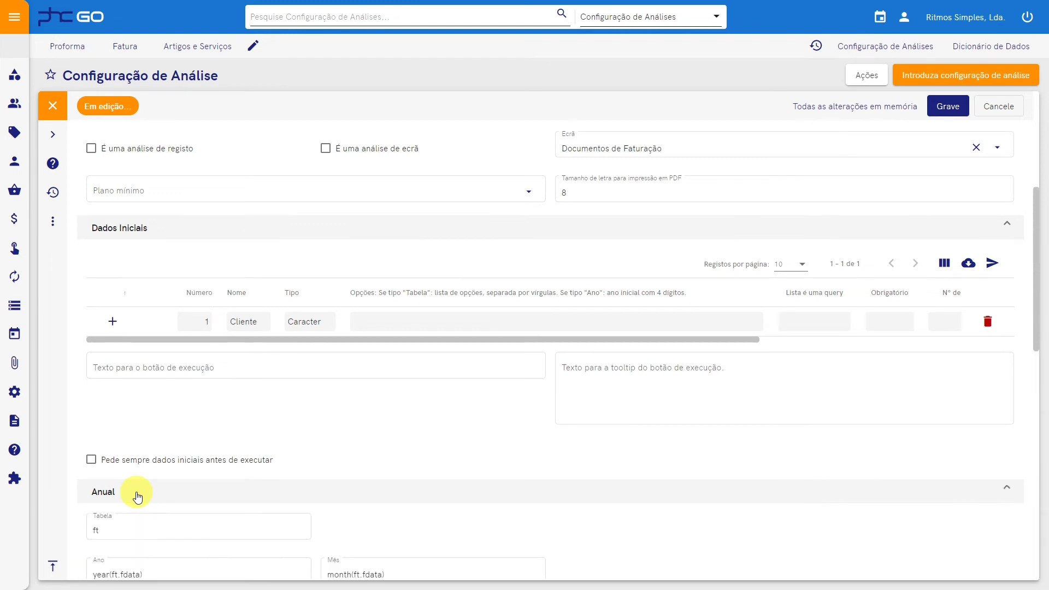
pyautogui.scroll(-6, 137, 497)
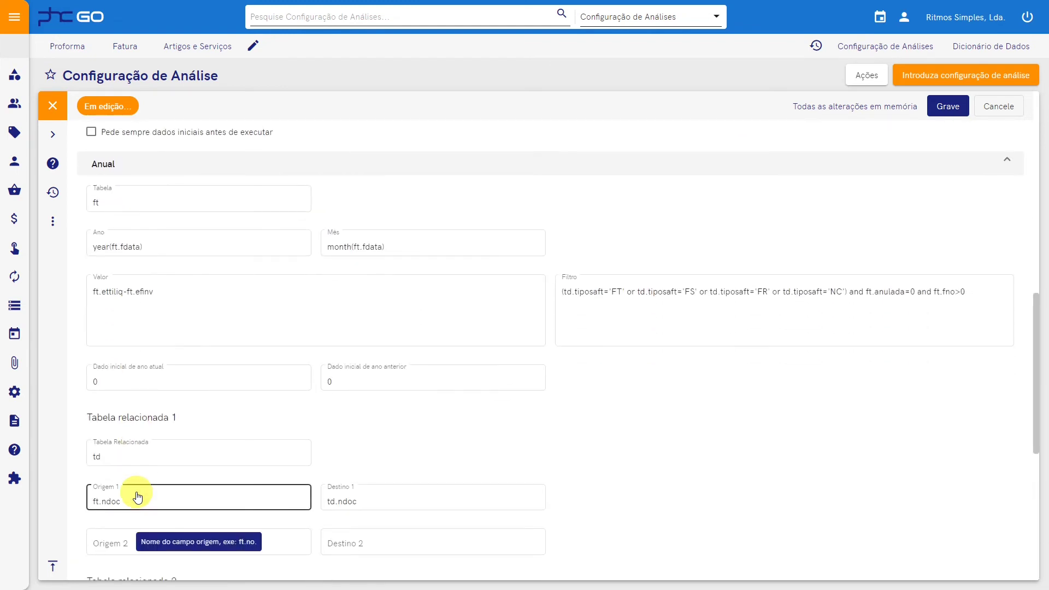
pyautogui.scroll(-1, 137, 498)
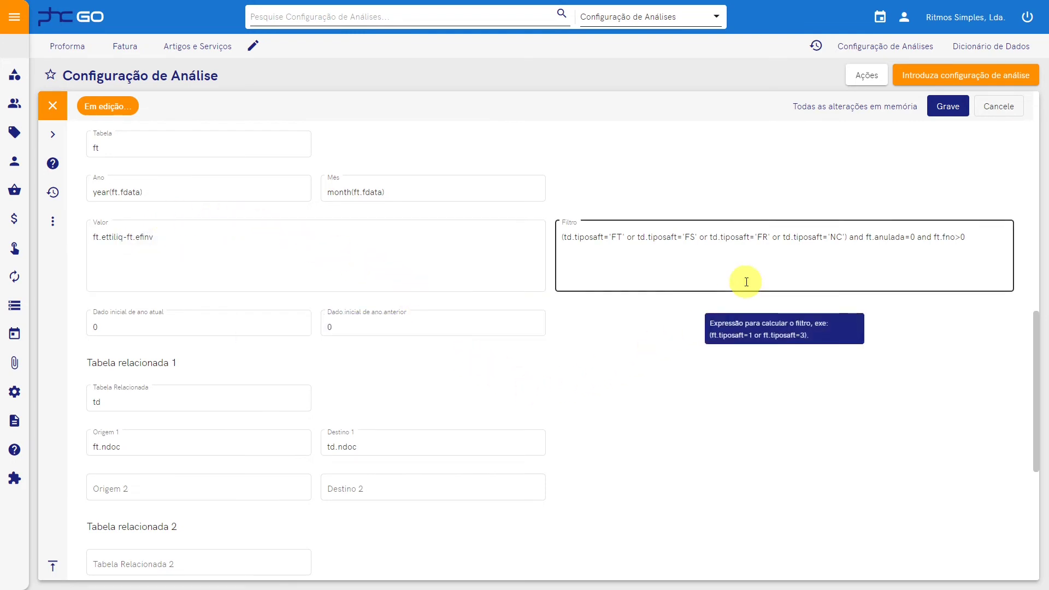
pyautogui.scroll(-4, 628, 368)
pyautogui.scroll(-3, 628, 368)
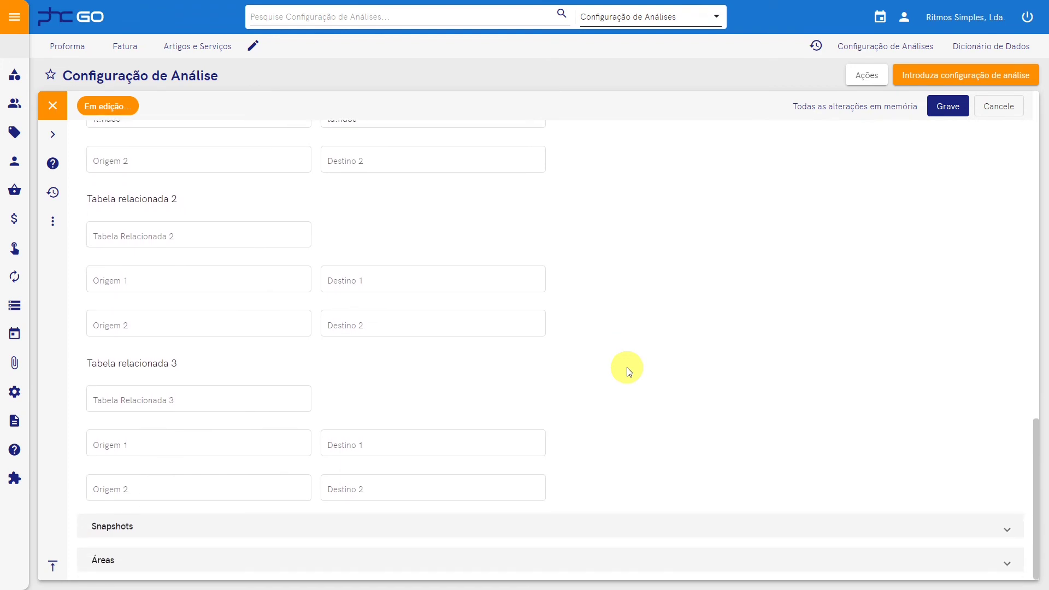
pyautogui.scroll(3, 627, 368)
pyautogui.scroll(5, 627, 367)
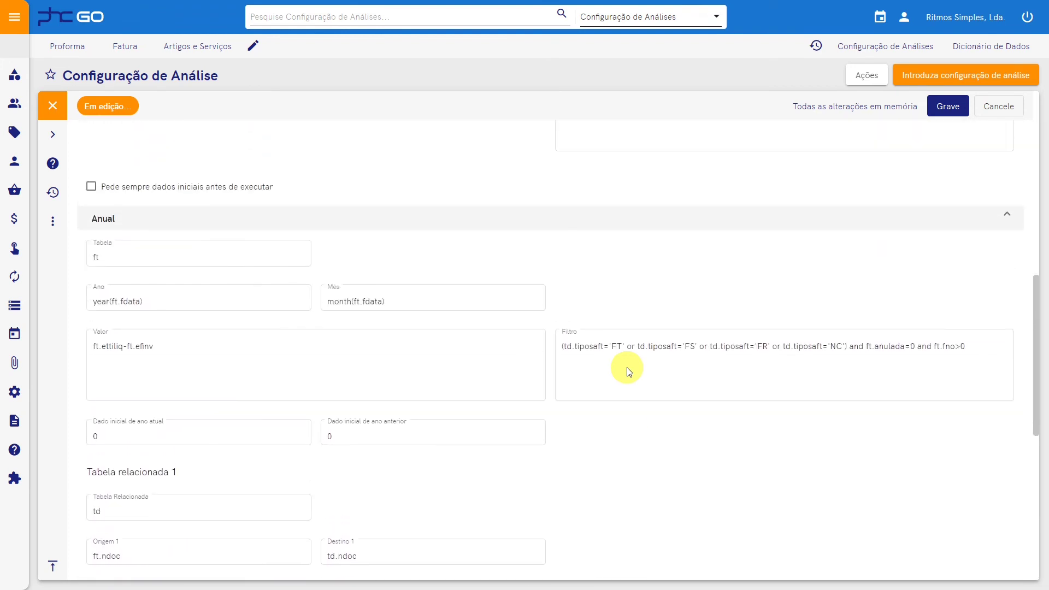
pyautogui.scroll(-1, 628, 368)
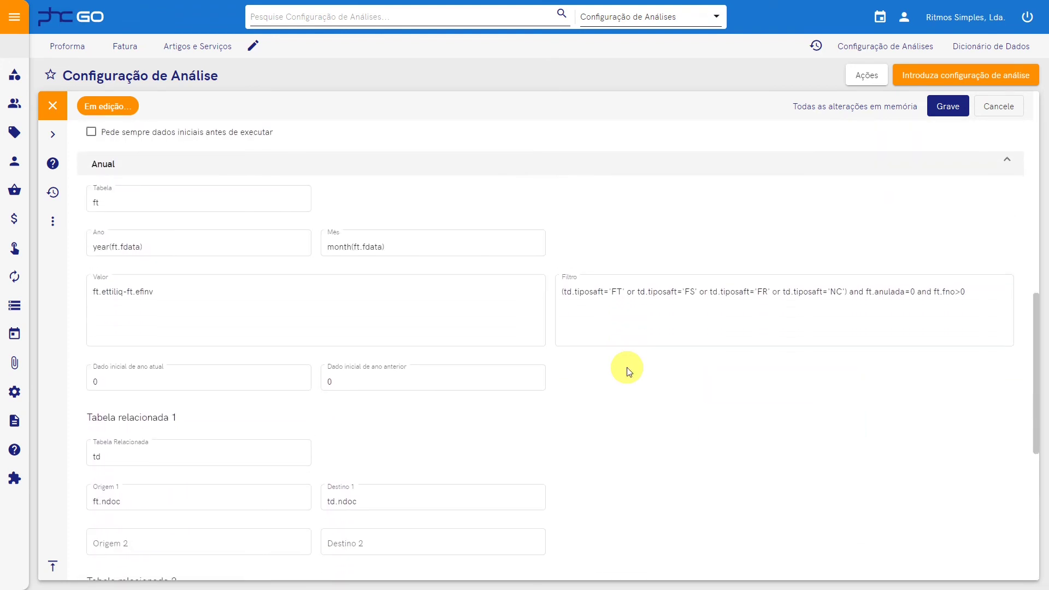
# Expand the Snapshots and Áreas sections and review the snapshot details, SQL expression, chart options and product areas.
pyautogui.scroll(-5, 159, 314)
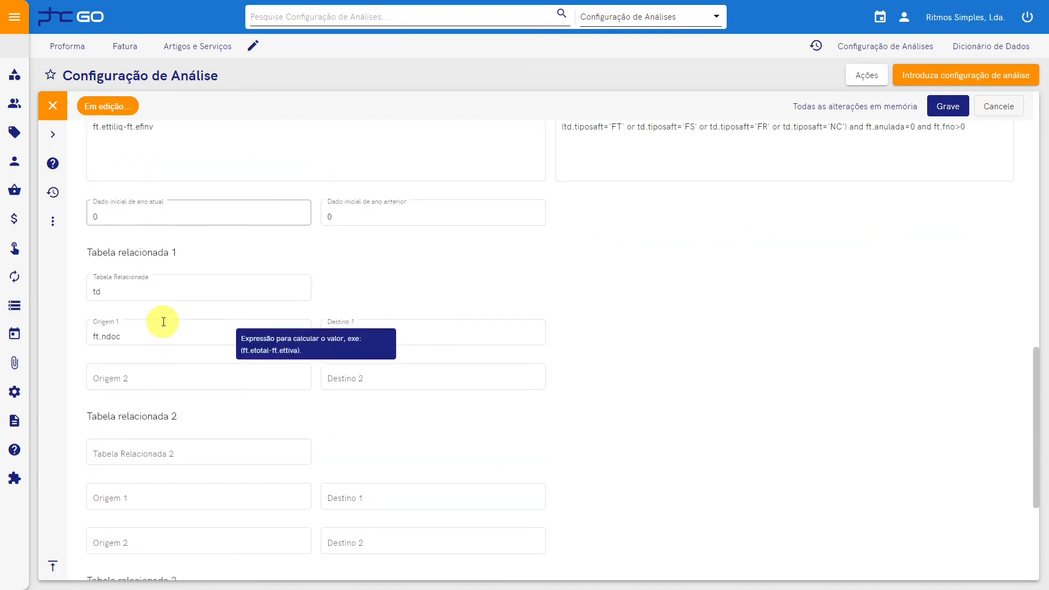
pyautogui.scroll(-2, 167, 340)
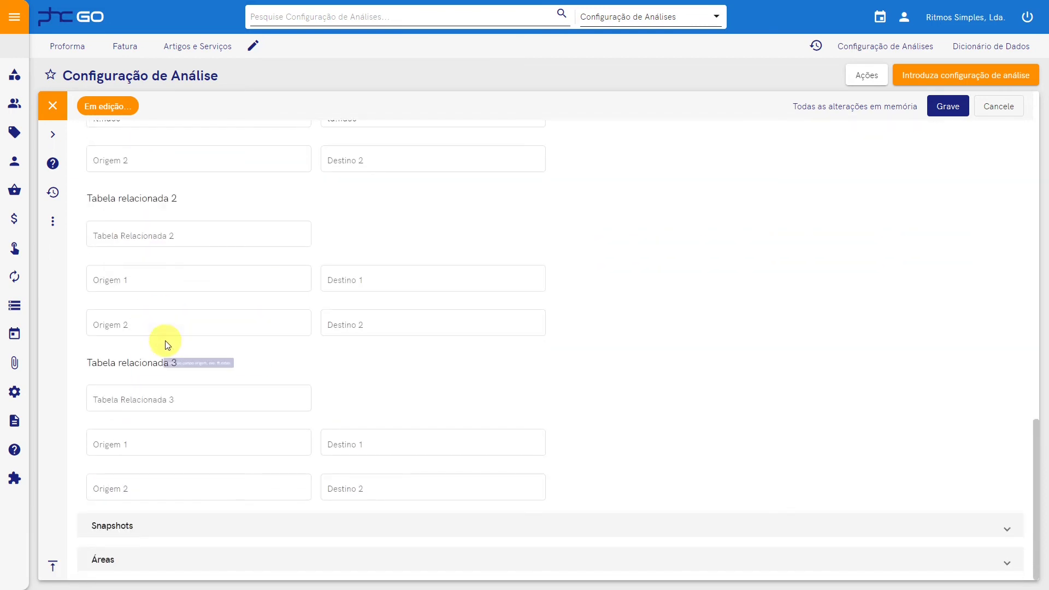
pyautogui.click(110, 526)
pyautogui.scroll(-7, 111, 525)
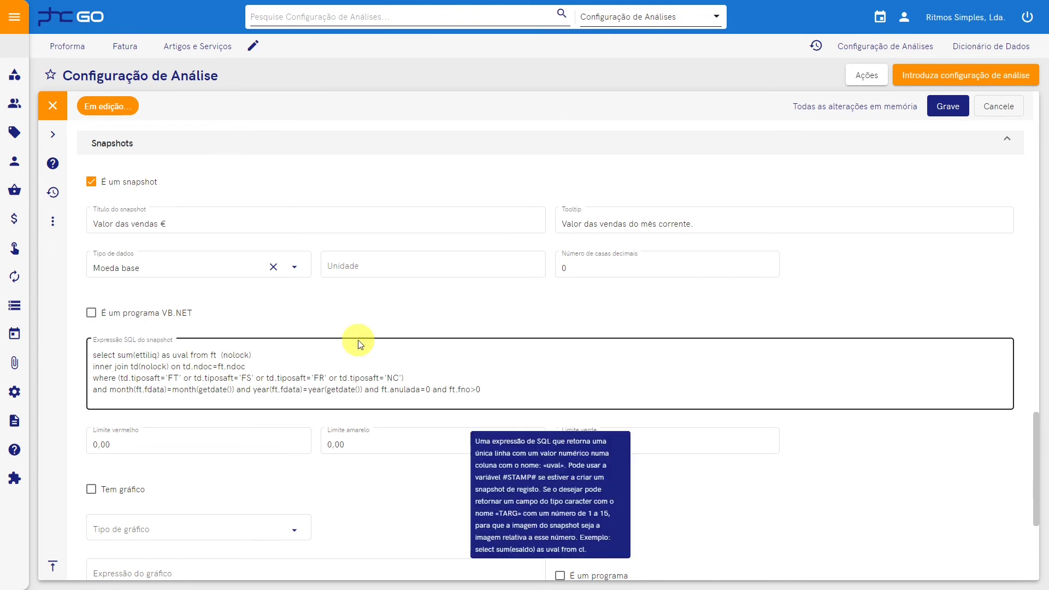
pyautogui.scroll(-3, 352, 340)
pyautogui.scroll(-2, 358, 344)
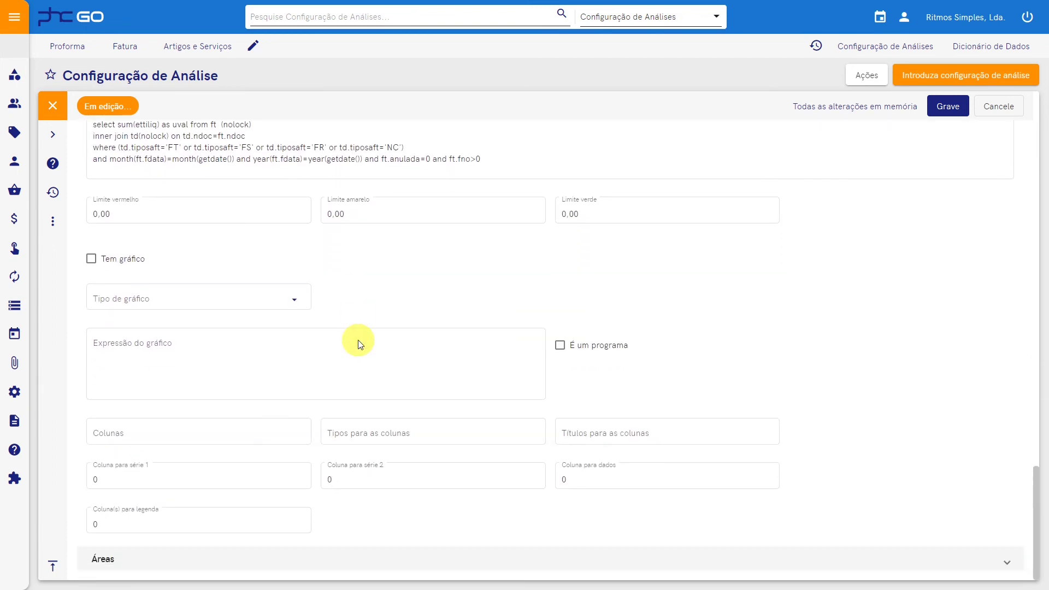
pyautogui.click(102, 560)
pyautogui.scroll(-6, 103, 559)
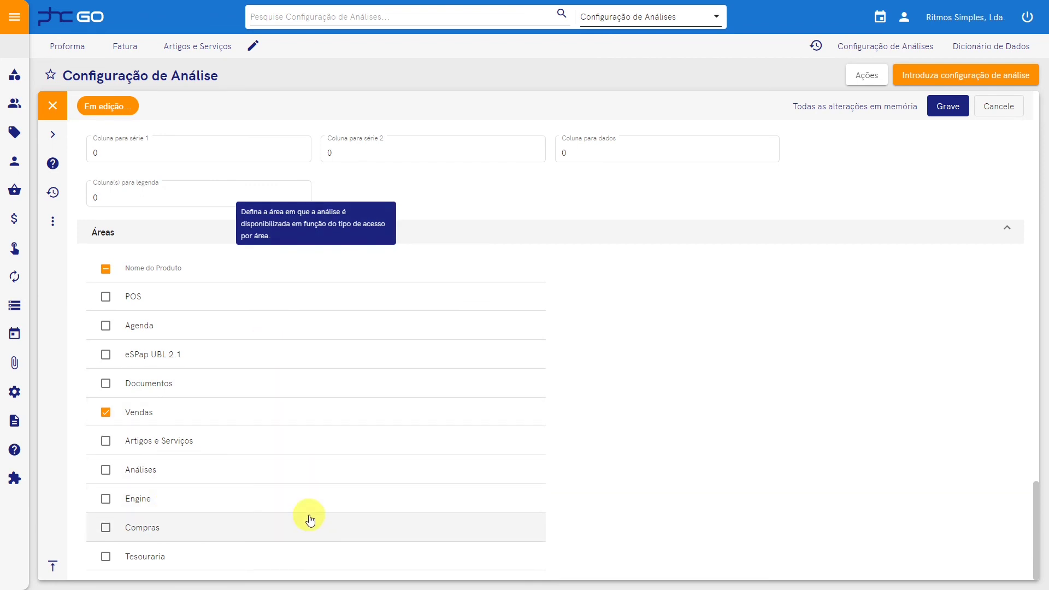
# Go to the Dicionário de Dados in the Gestão de Dados group of Definições.
pyautogui.click(16, 18)
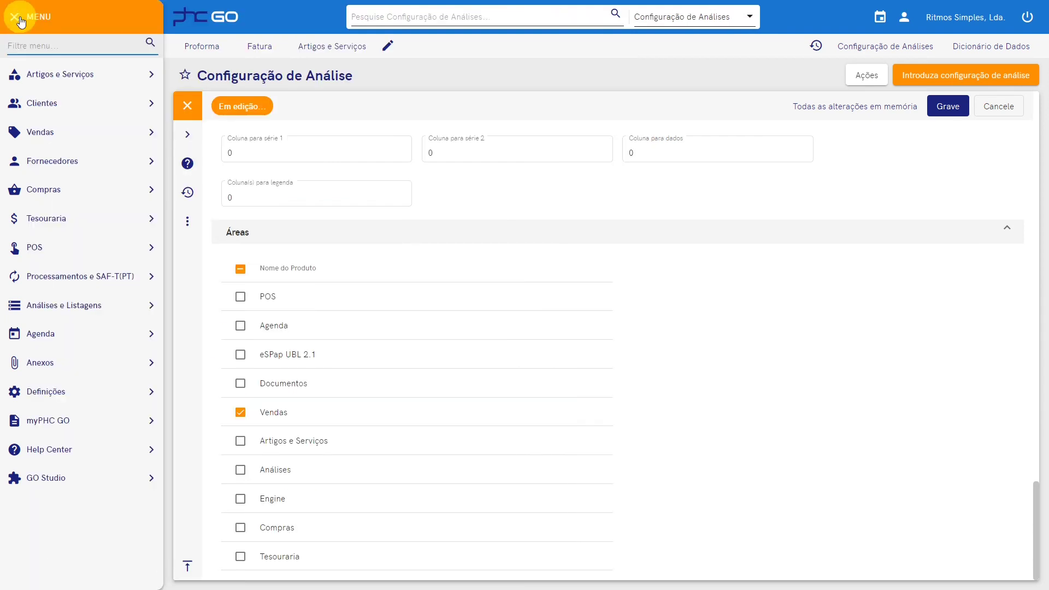
pyautogui.click(59, 390)
pyautogui.scroll(-3, 74, 421)
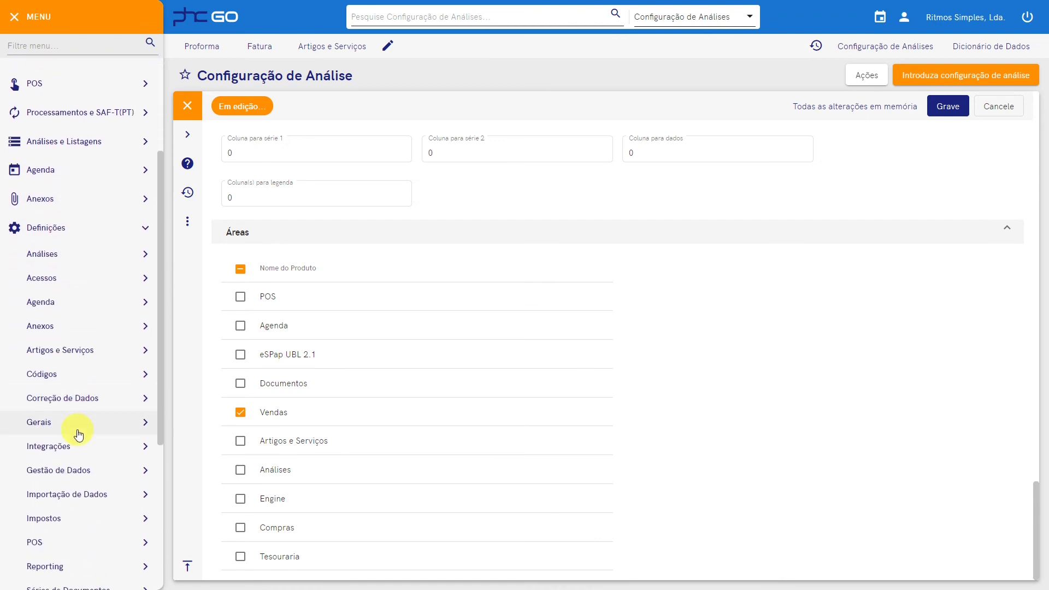
pyautogui.click(77, 468)
pyautogui.scroll(-2, 77, 464)
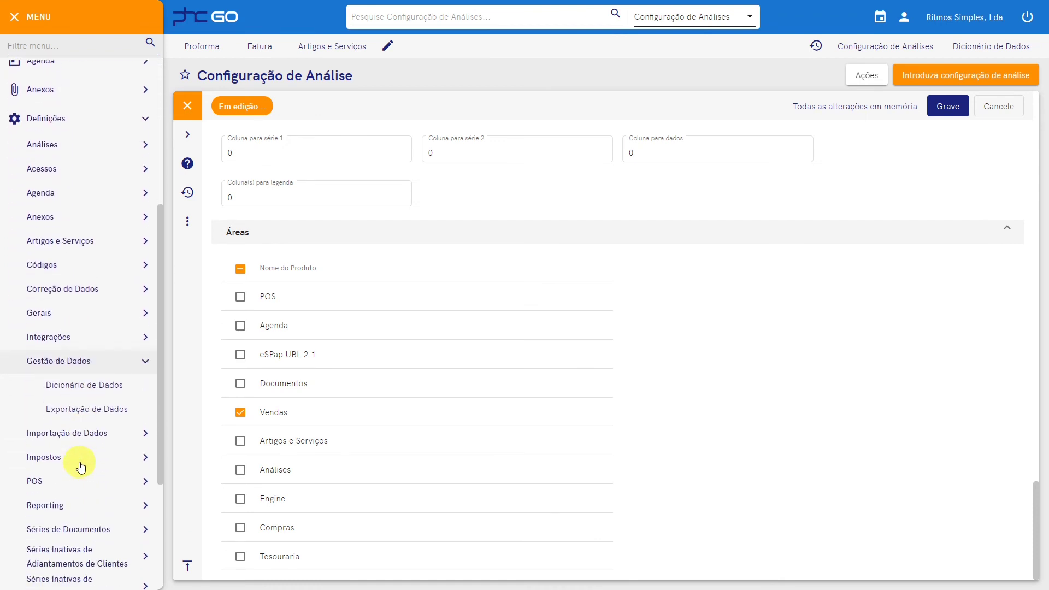
pyautogui.click(92, 389)
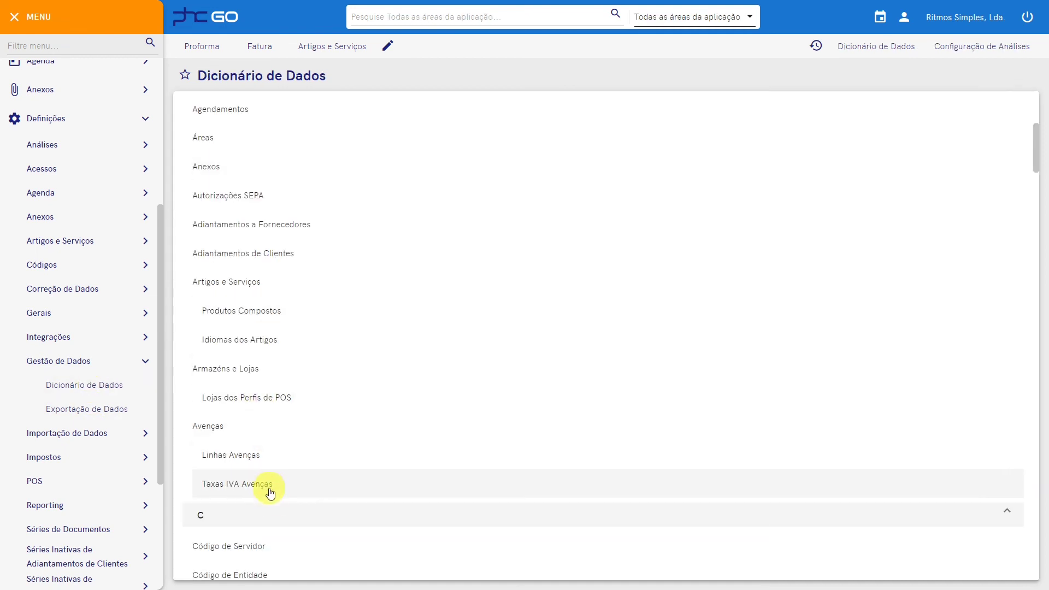
# Filter the data dictionary entities by "cliente", open the Clientes entity and highlight the table code in its title.
pyautogui.scroll(6, 274, 512)
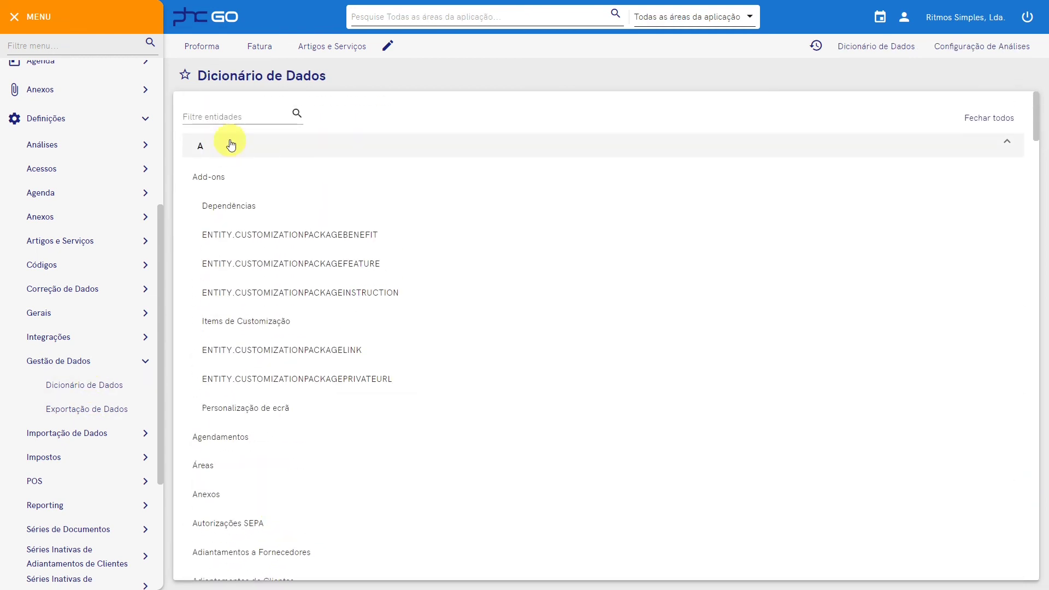
pyautogui.click(231, 117)
pyautogui.write('cliente')
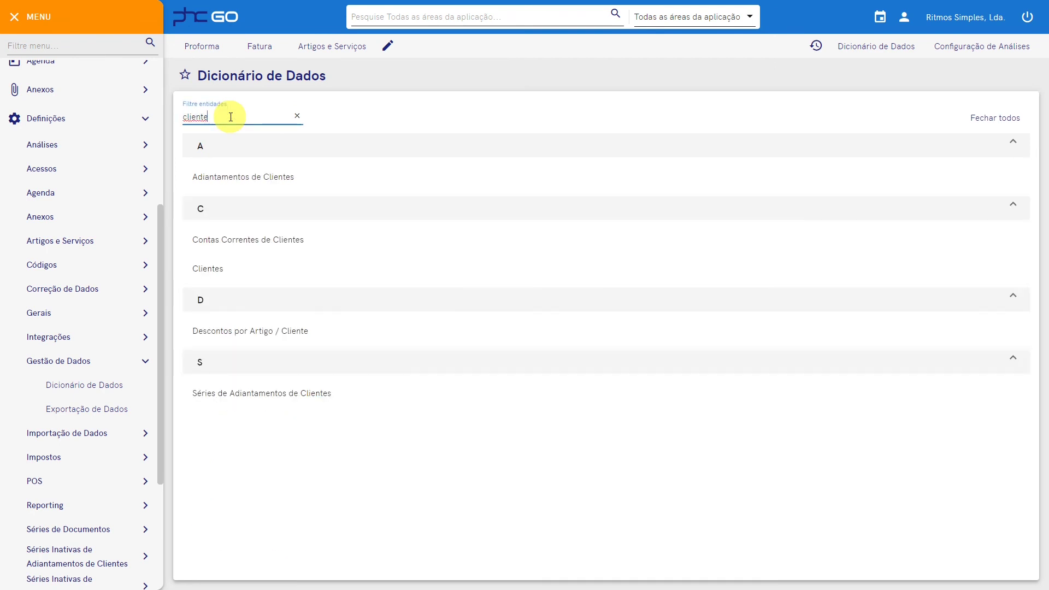
pyautogui.click(216, 270)
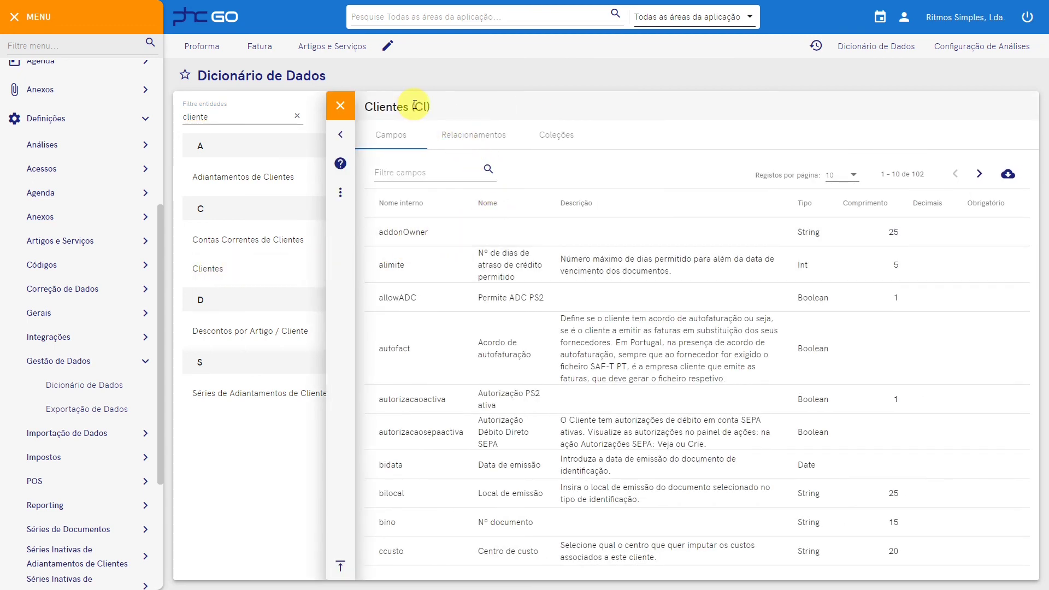
pyautogui.moveTo(415, 105); pyautogui.dragTo(430, 105)
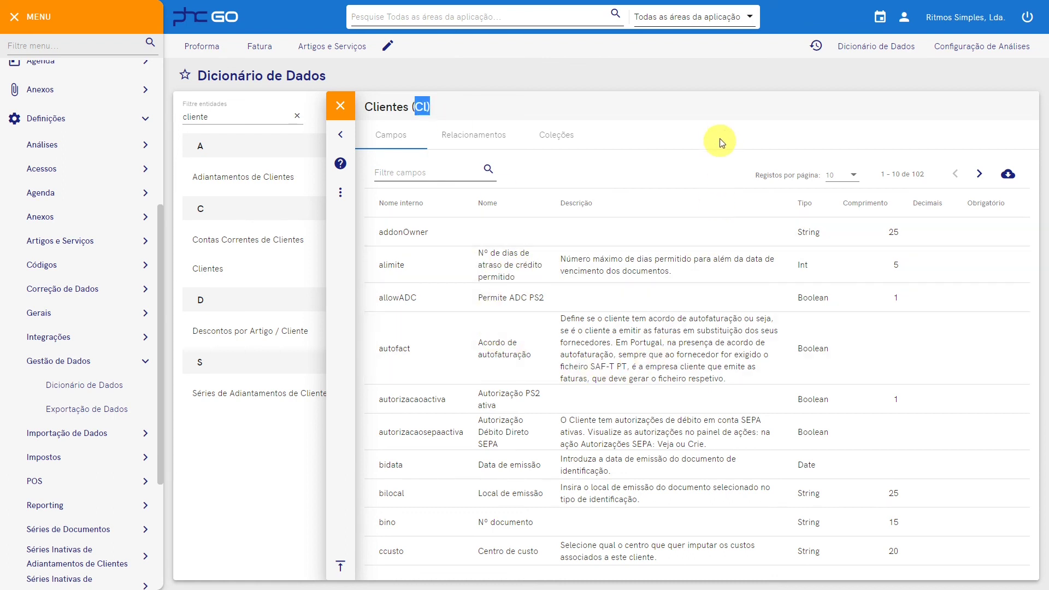
pyautogui.click(717, 155)
# Switch to the PHC GO Developers Help Center, search for "analises" and browse the listed articles.
pyautogui.click(251, 128)
pyautogui.write('a')
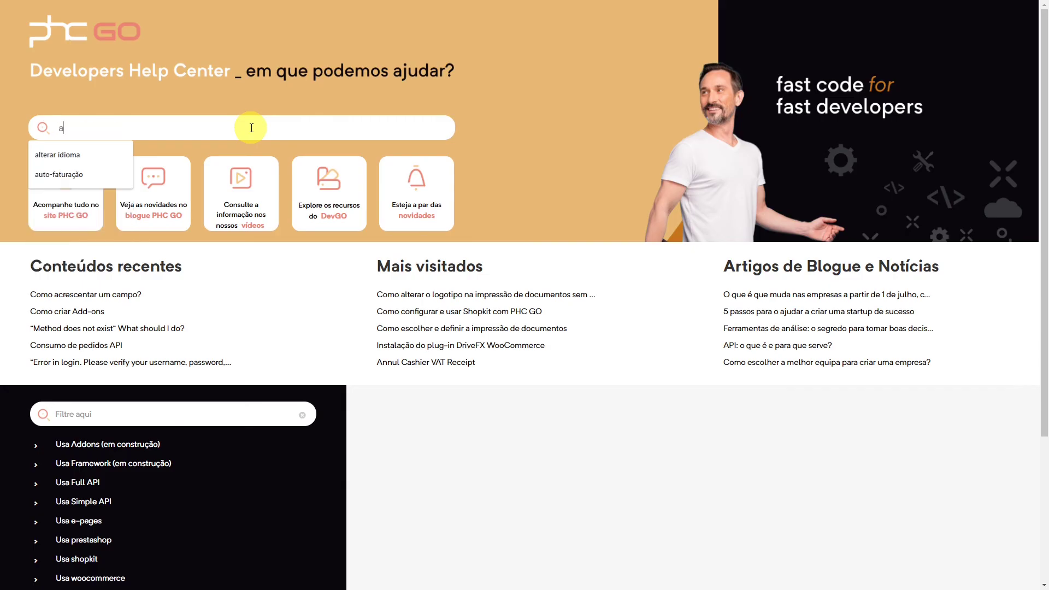
pyautogui.write('nalises')
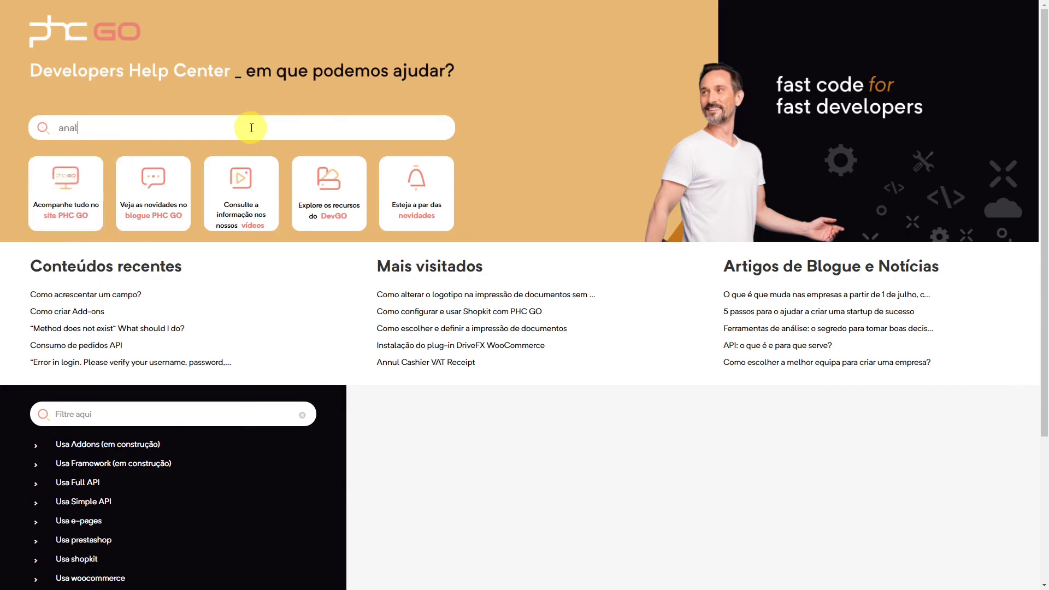
pyautogui.press('Return')
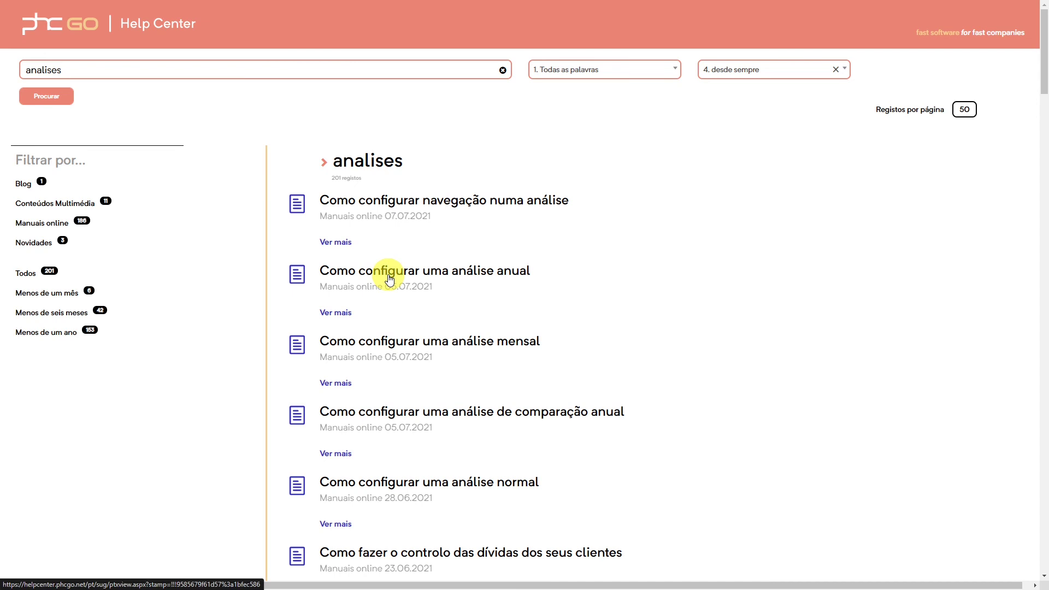
pyautogui.scroll(-2, 389, 279)
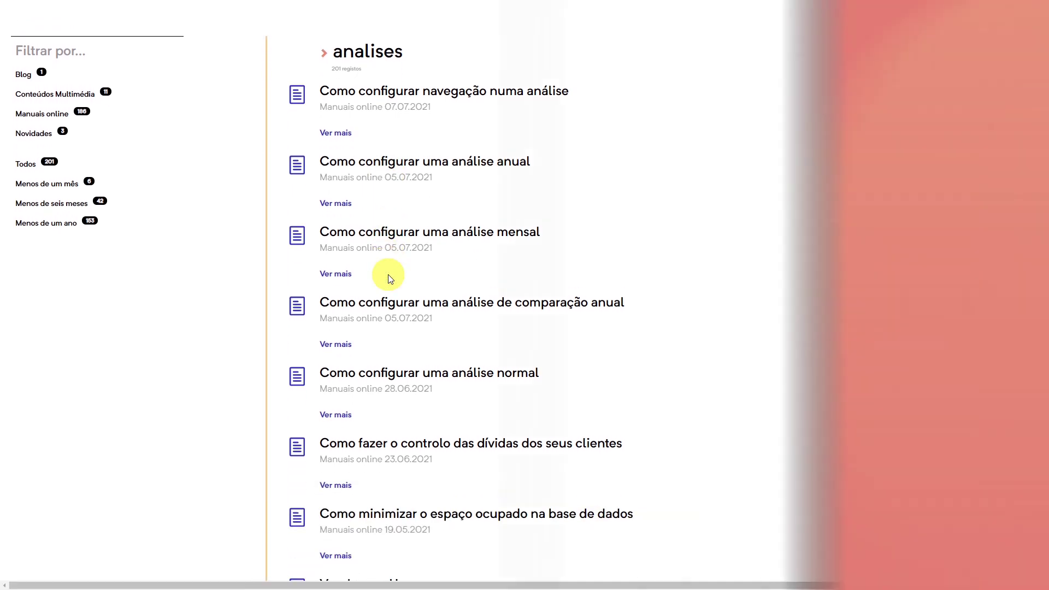